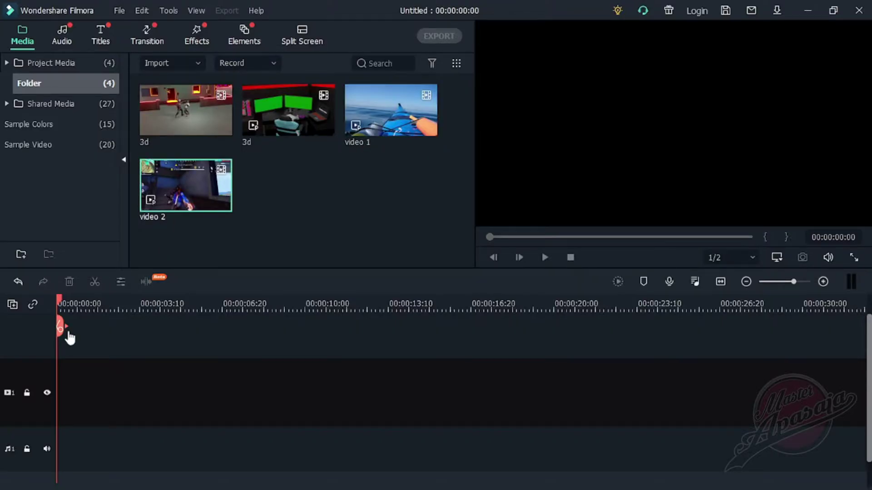
Scroll the media library to view the two 3d clips, video 1 and video 2
scroll(69, 337, "down", 1)
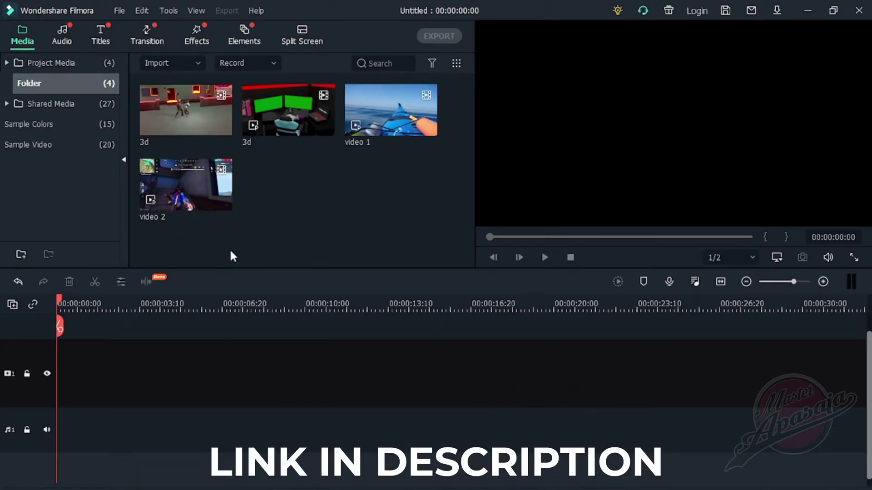
Add two more video tracks to the timeline, making three
left_click(13, 304)
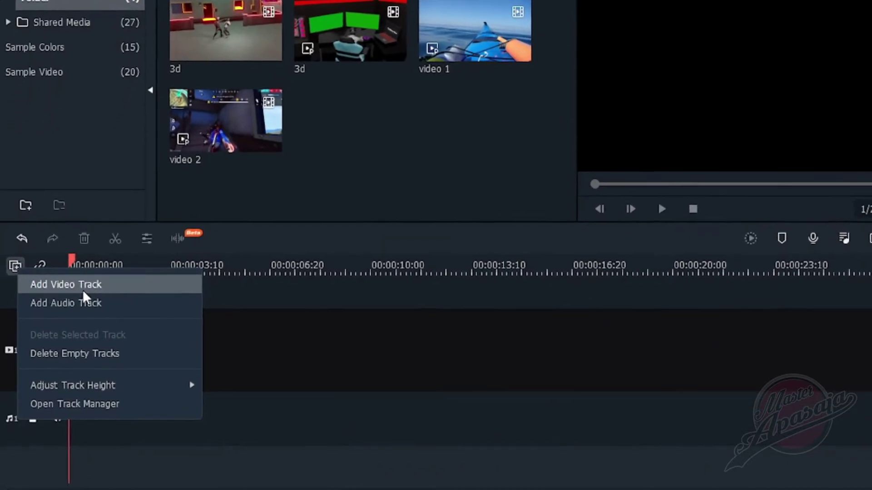
left_click(68, 319)
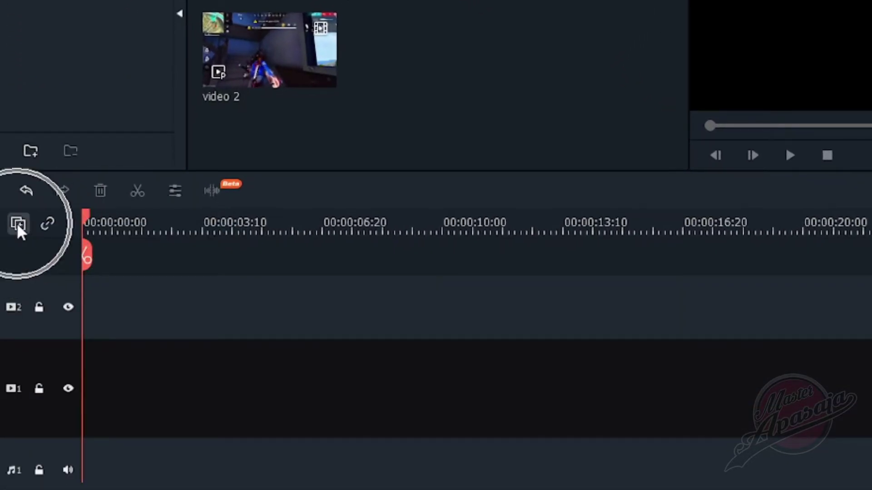
left_click(18, 224)
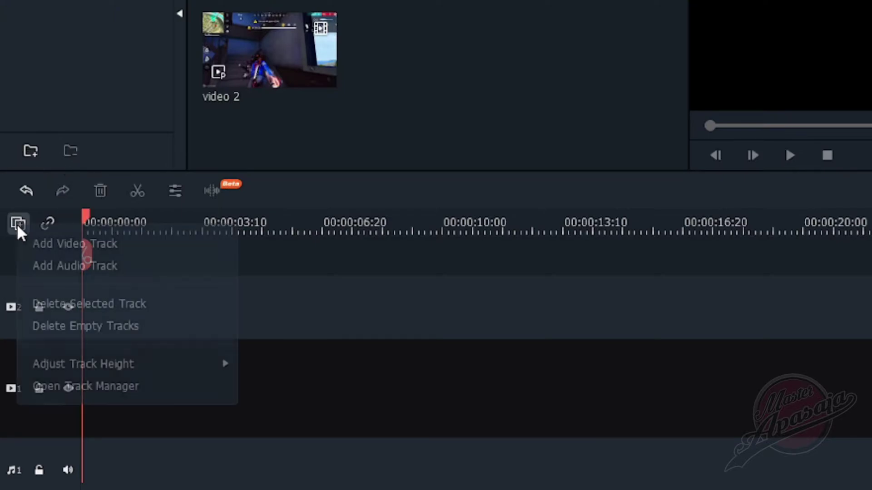
left_click(91, 242)
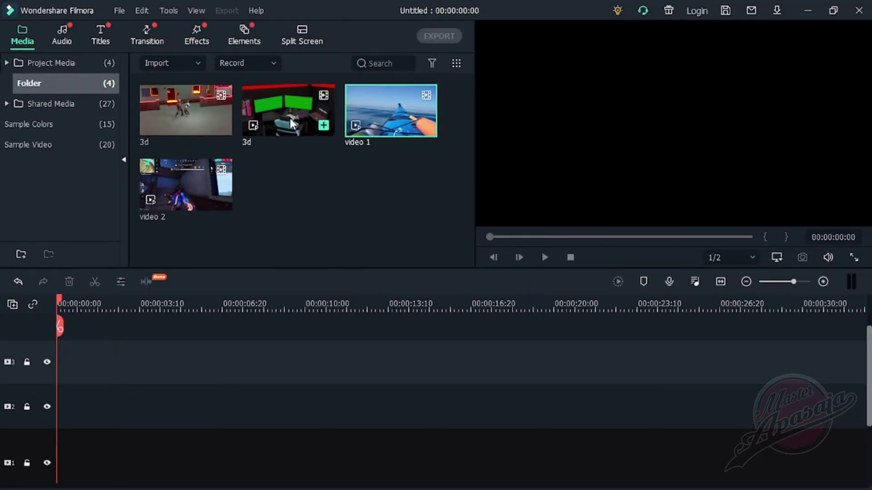
Place the kayak clip on track 1 and gameplay on track 2, trimming kayak to match
mouse_move(388, 124)
left_mouse_down()
mouse_move(280, 429)
mouse_move(52, 472)
left_mouse_up()
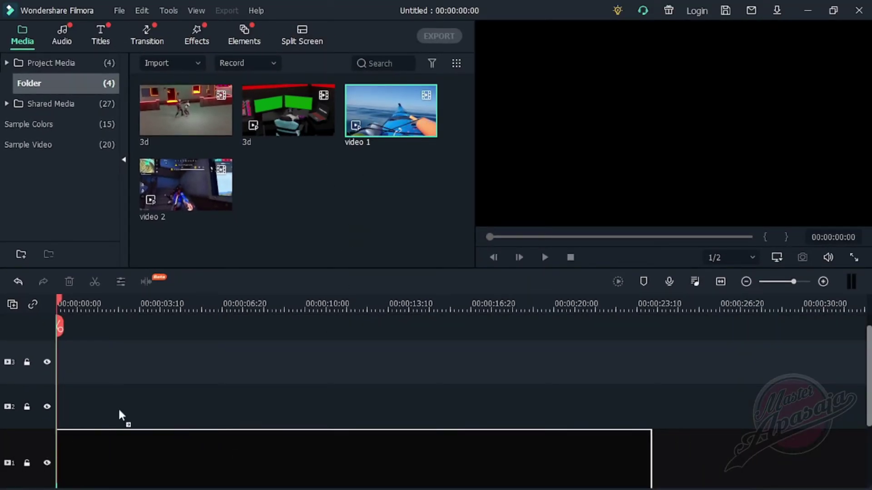
left_click_drag(119, 411, 119, 413)
left_click(377, 272)
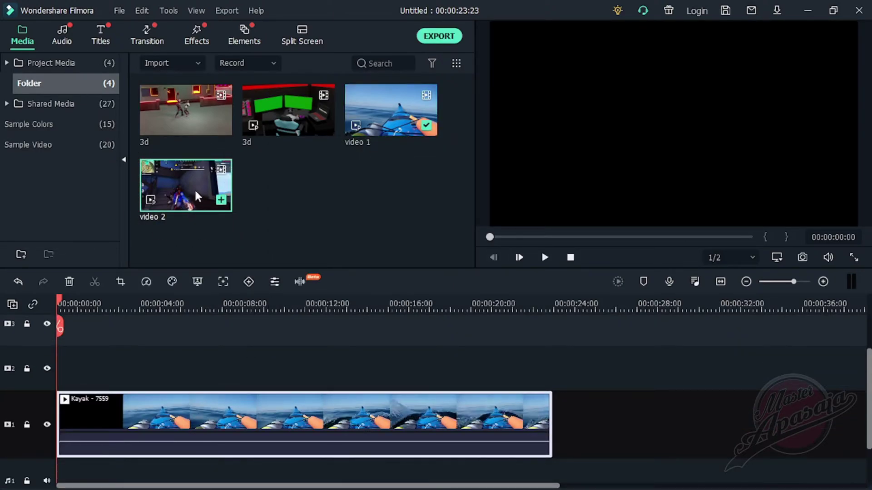
left_click_drag(187, 199, 202, 398)
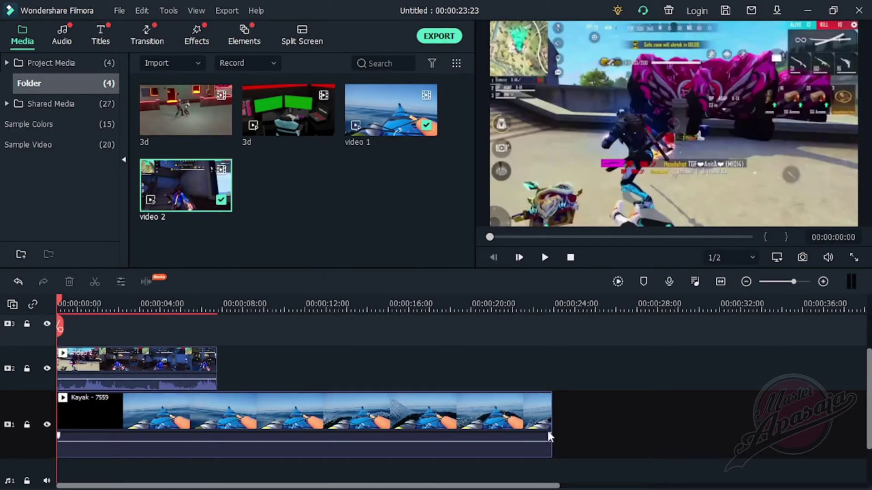
left_click(523, 415)
left_click_drag(552, 416, 217, 416)
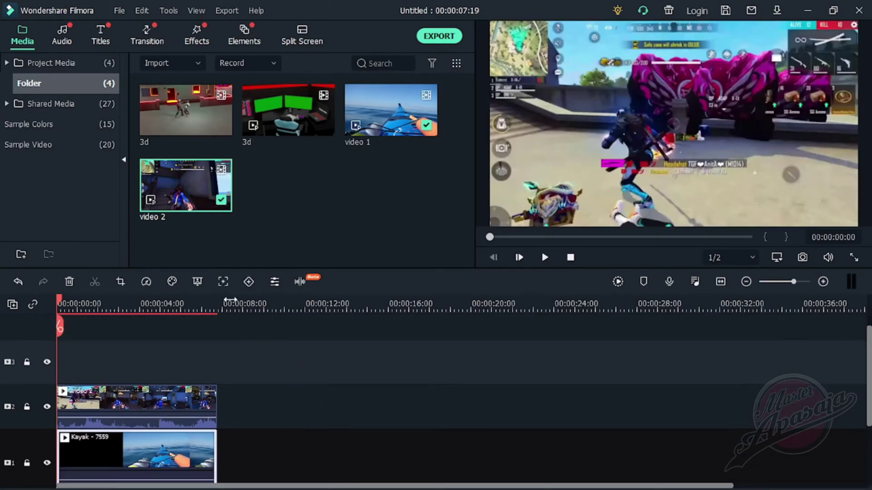
Put the 3d room clip on track 3 and trim it to end at 7:19
scroll(298, 408, "up", 2)
left_click(291, 125)
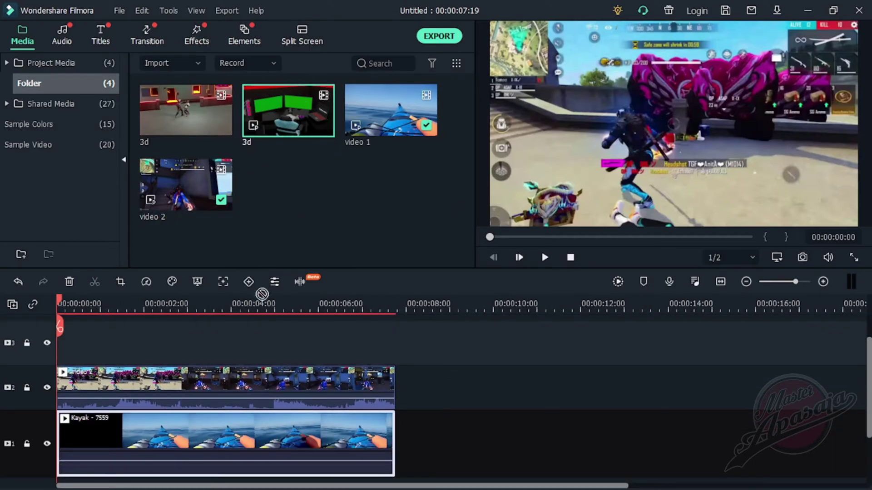
left_click_drag(291, 125, 64, 343)
left_click(637, 334)
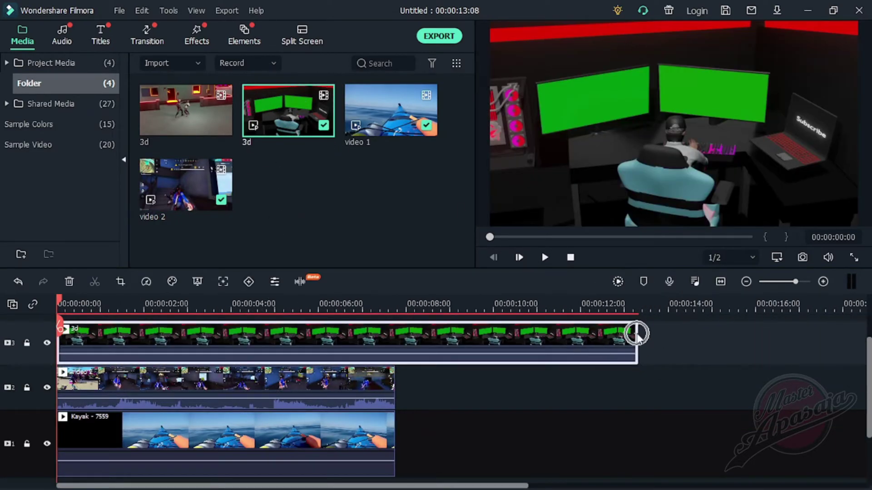
left_click_drag(640, 338, 394, 338)
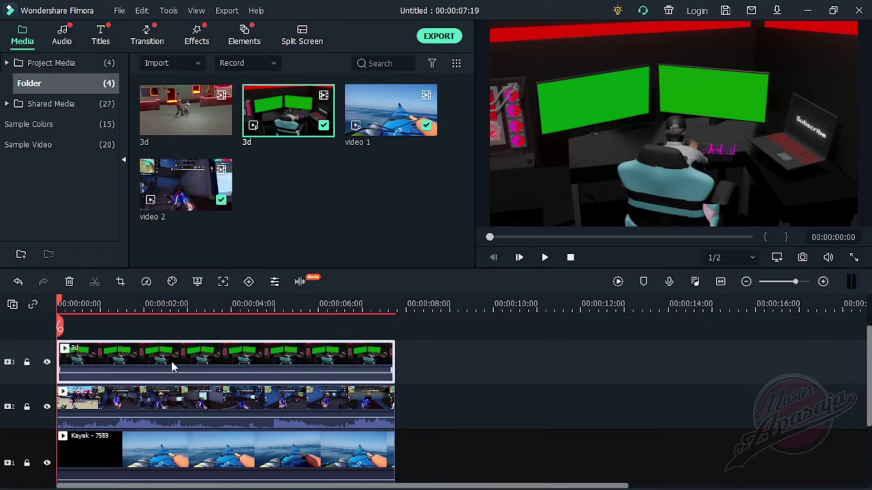
Key out the 3d clip's green monitors at Offset 30 and lock track 3
right_click(162, 354)
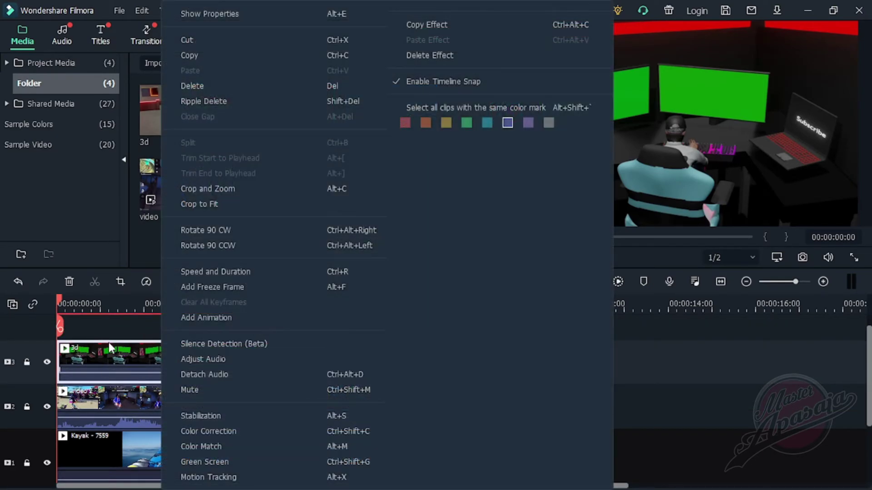
left_click(221, 462)
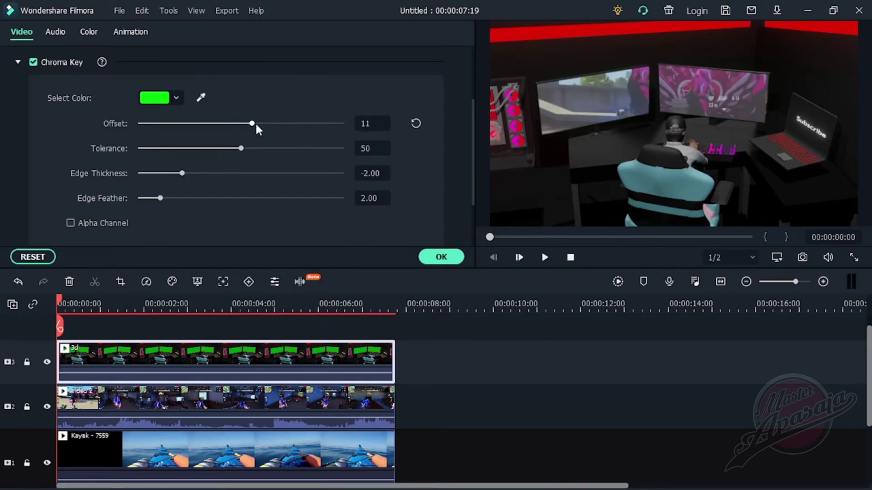
left_click_drag(256, 127, 274, 128)
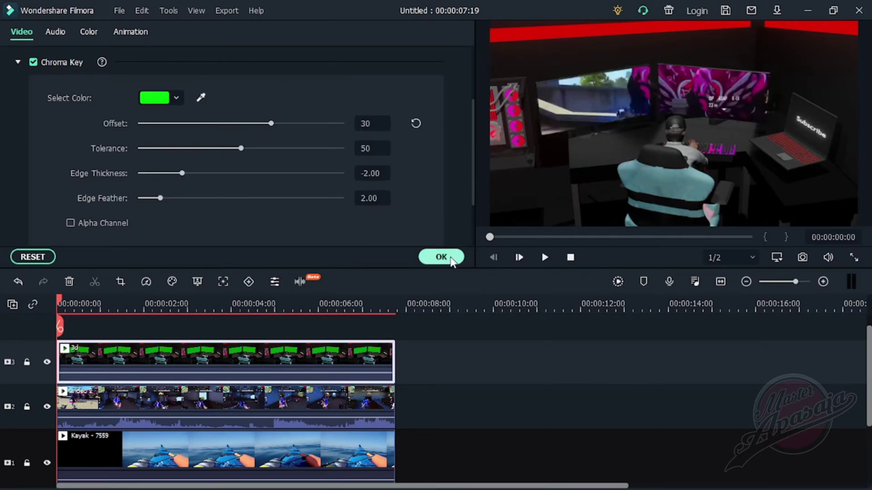
left_click(441, 257)
left_click(27, 363)
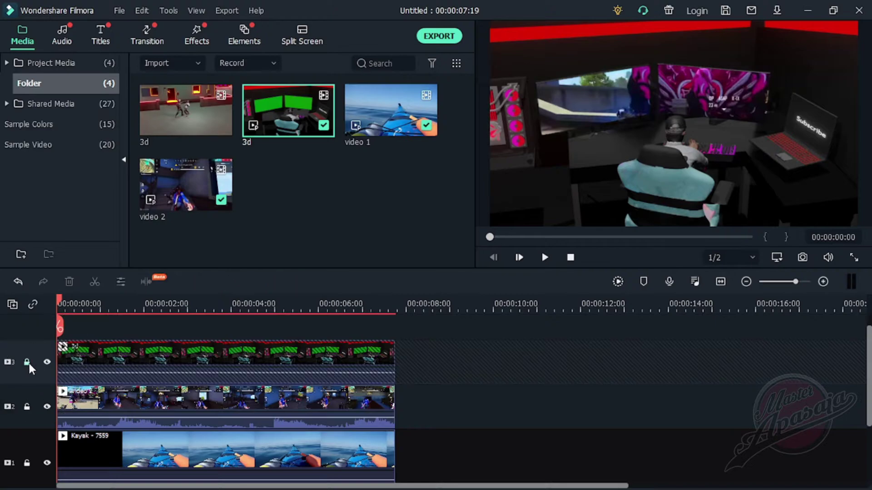
Hide and lock the gameplay track, select the kayak clip, and preview the keyed monitors
scroll(43, 410, "down", 1)
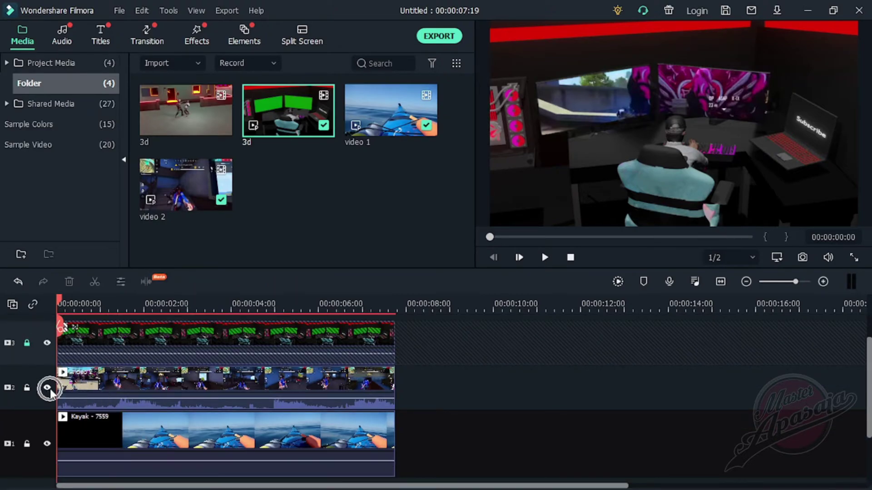
left_click(47, 388)
left_click(27, 388)
left_click(184, 432)
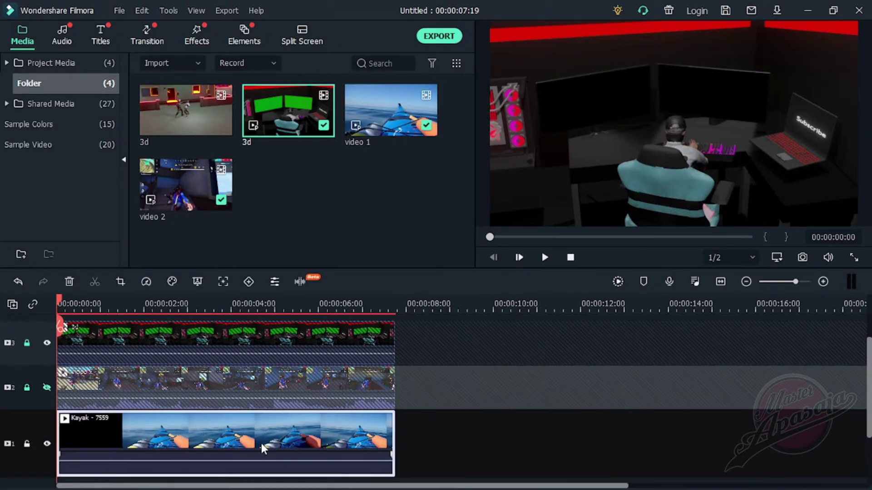
scroll(159, 409, "down", 1)
scroll(159, 408, "up", 1)
scroll(156, 411, "down", 1)
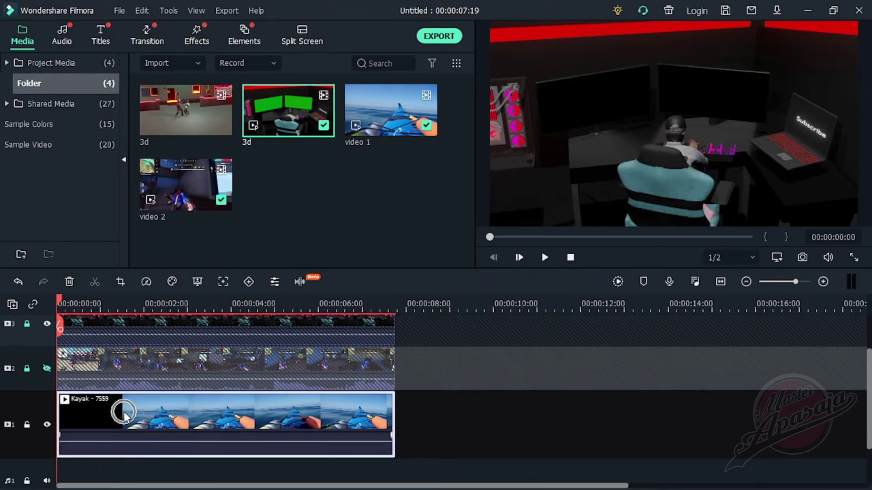
key("space")
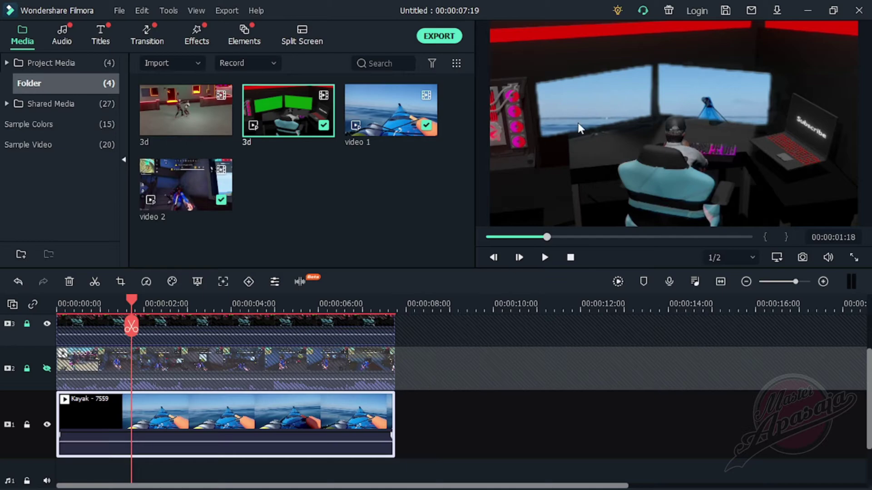
In the kayak clip's Transform properties, shrink it to about 37% and move it onto the left monitor
right_click(219, 417)
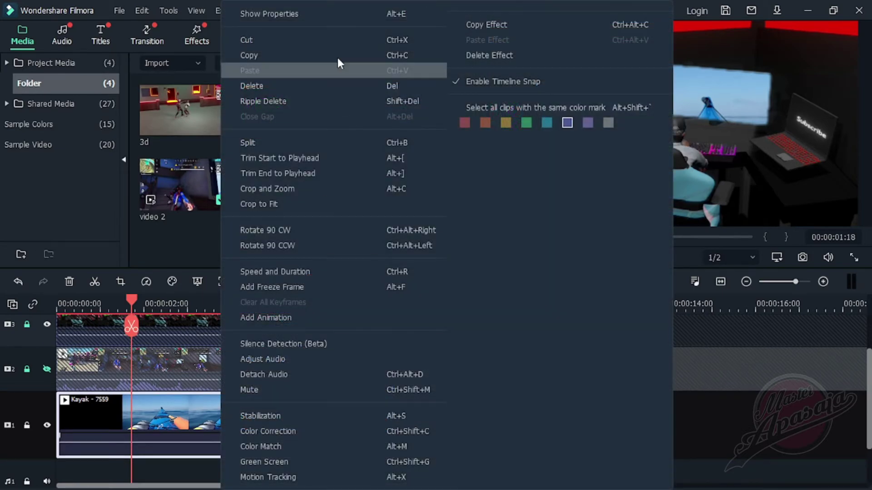
left_click(327, 15)
left_click(18, 62)
left_click(18, 63)
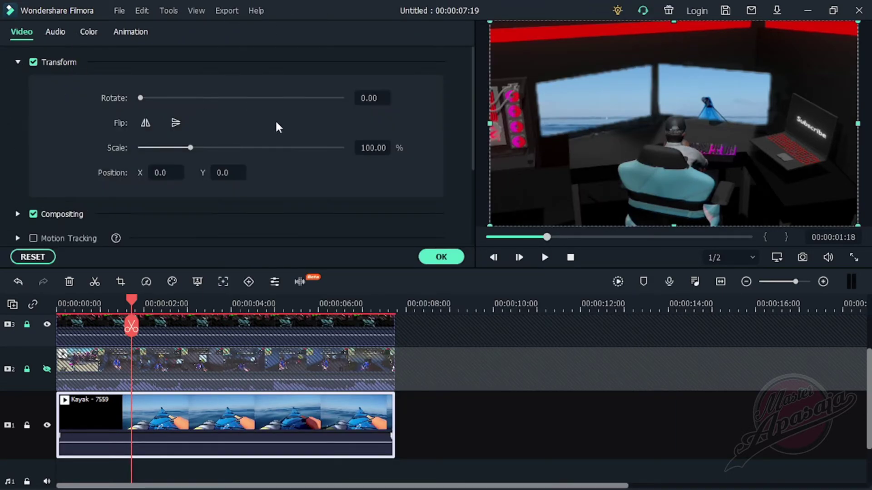
left_click_drag(371, 148, 371, 146)
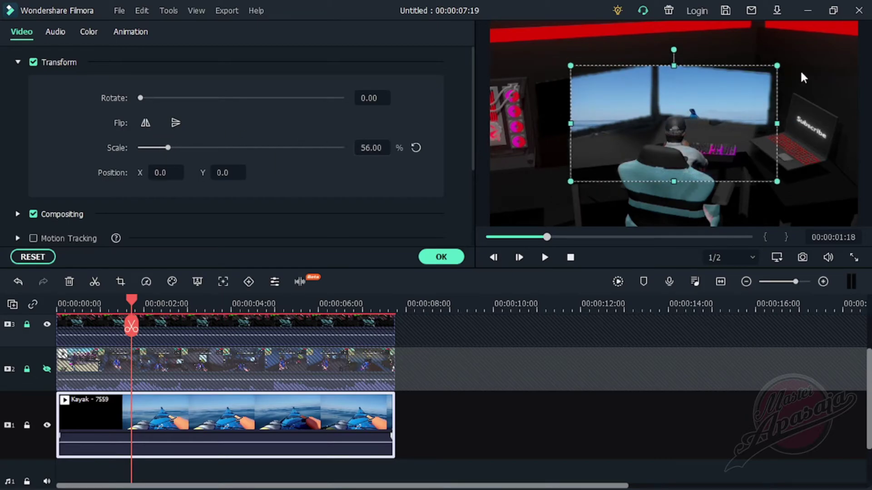
left_click_drag(687, 97, 611, 86)
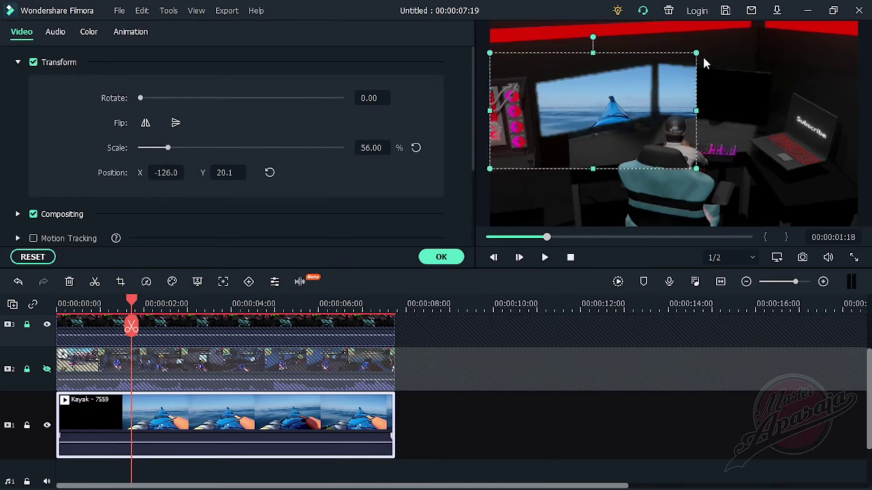
left_click_drag(702, 60, 636, 90)
left_click_drag(632, 130, 644, 98)
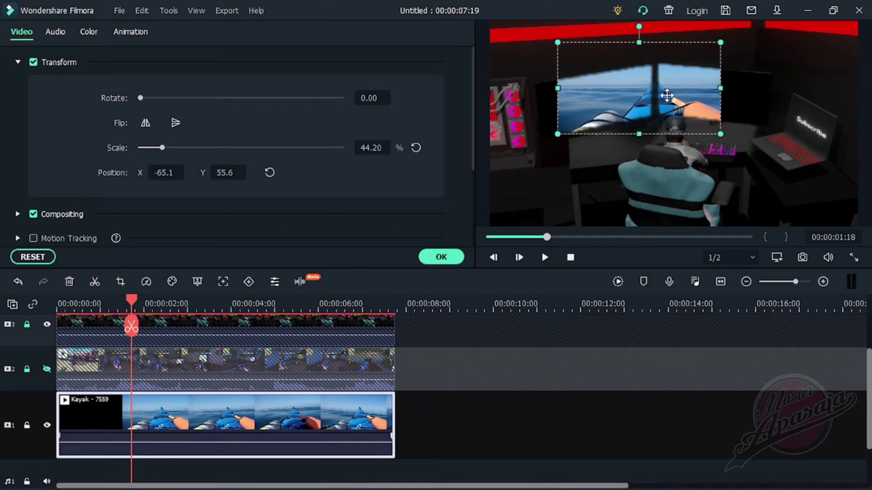
left_click_drag(665, 49, 634, 64)
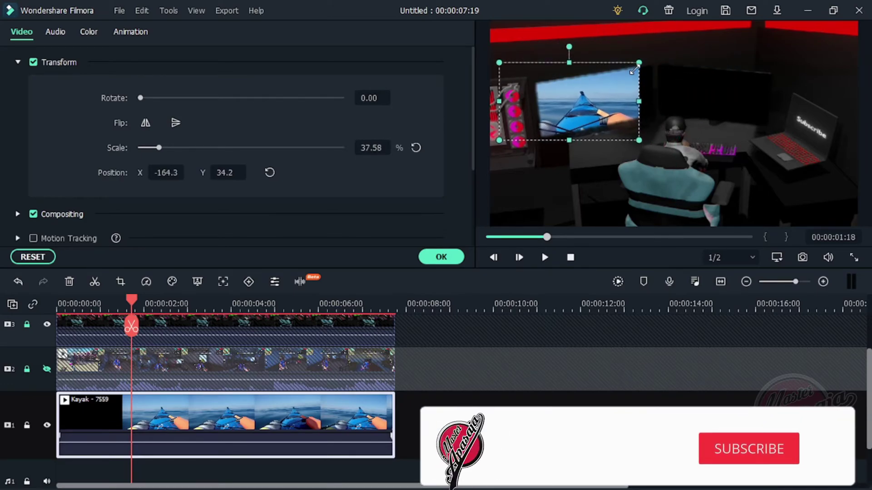
left_click_drag(614, 107, 632, 104)
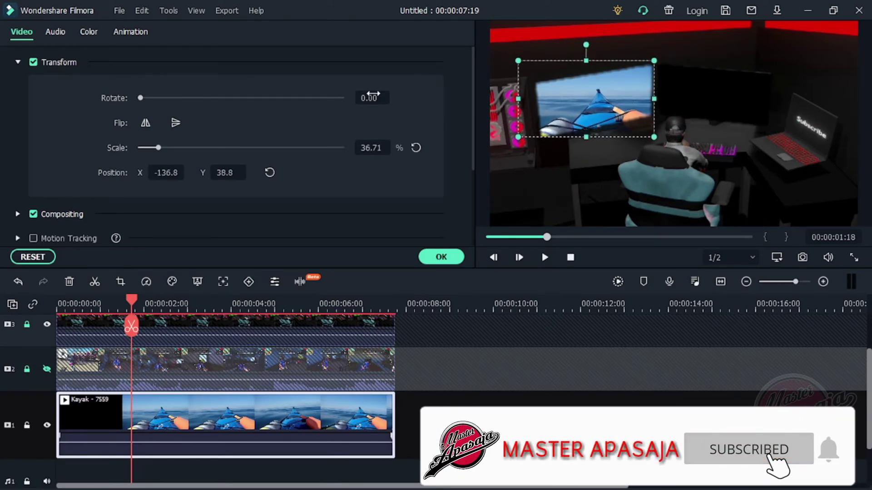
Rotate the kayak video to 359° and fine-tune it to 31.71% at X -122.8, Y 34.8
left_click_drag(140, 98, 341, 97)
left_click_drag(158, 148, 156, 148)
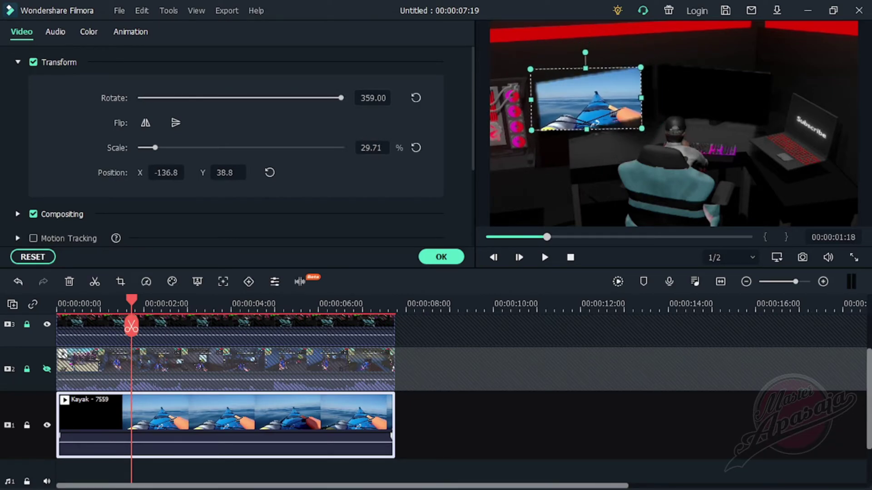
left_click_drag(590, 102, 590, 105)
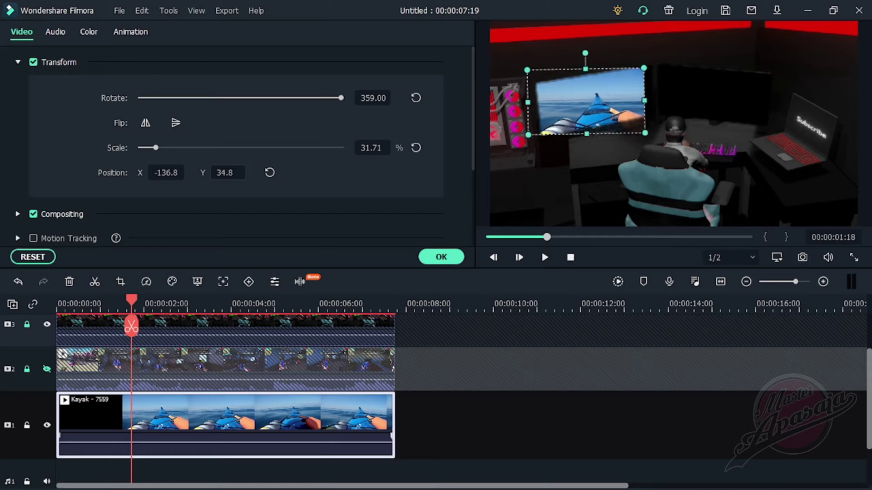
left_click_drag(149, 178, 154, 178)
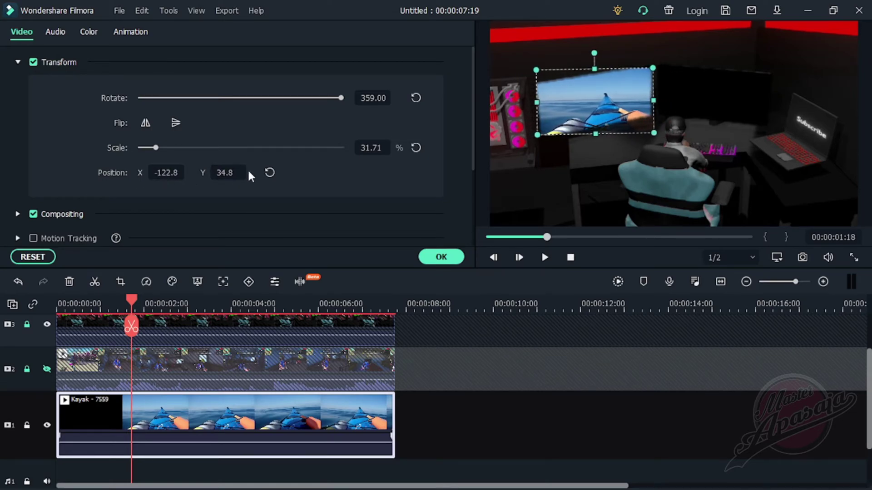
scroll(373, 146, "up", 1)
scroll(372, 146, "down", 1)
scroll(372, 147, "down", 1)
Apply the kayak transform, hide and lock track 1, and unlock and show track 2
left_click(437, 257)
scroll(227, 354, "up", 1)
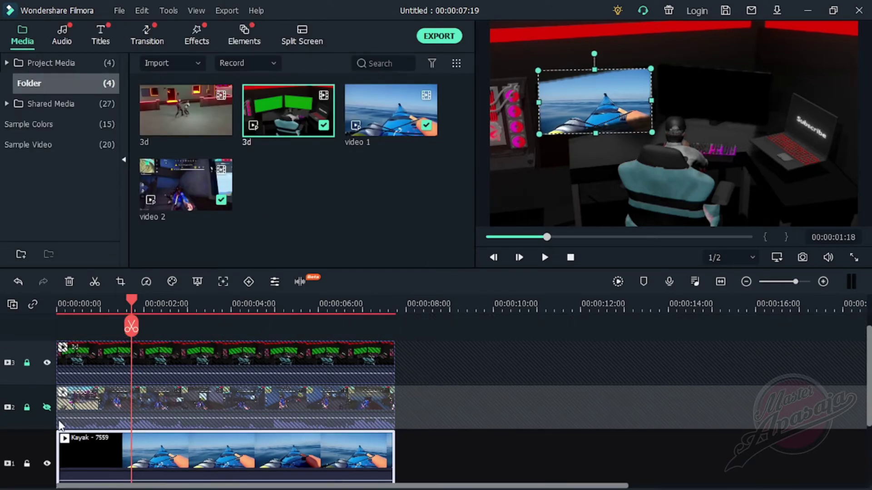
scroll(181, 368, "down", 1)
scroll(151, 381, "up", 1)
scroll(50, 461, "down", 1)
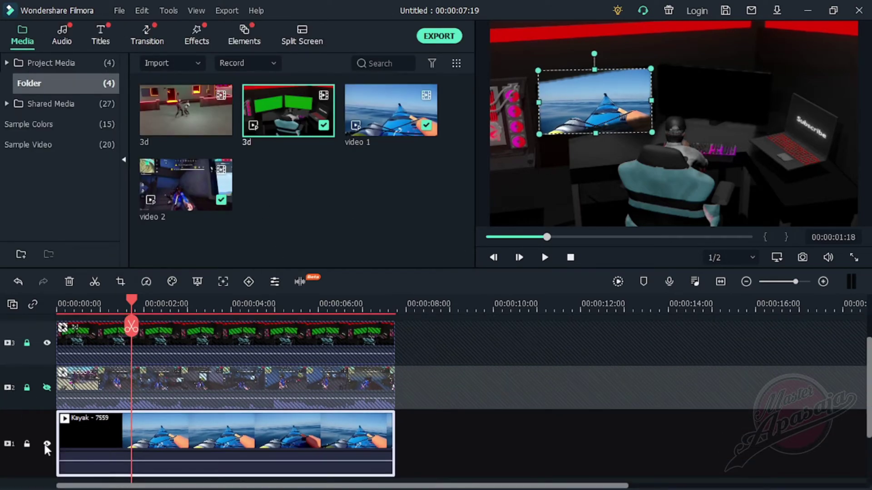
left_click(26, 444)
left_click(47, 444)
left_click(46, 388)
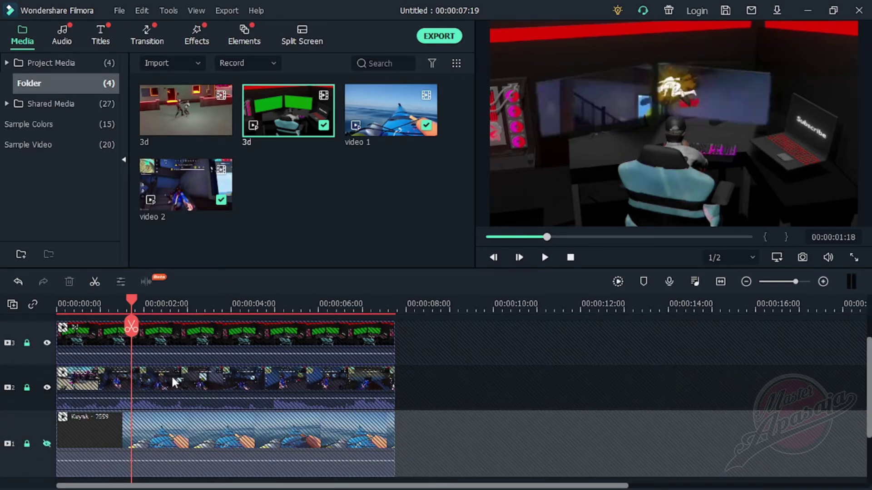
left_click(27, 387)
In the gameplay clip's Transform properties, shrink it, tilt it 2°, and move it onto the right monitor
left_click(612, 135)
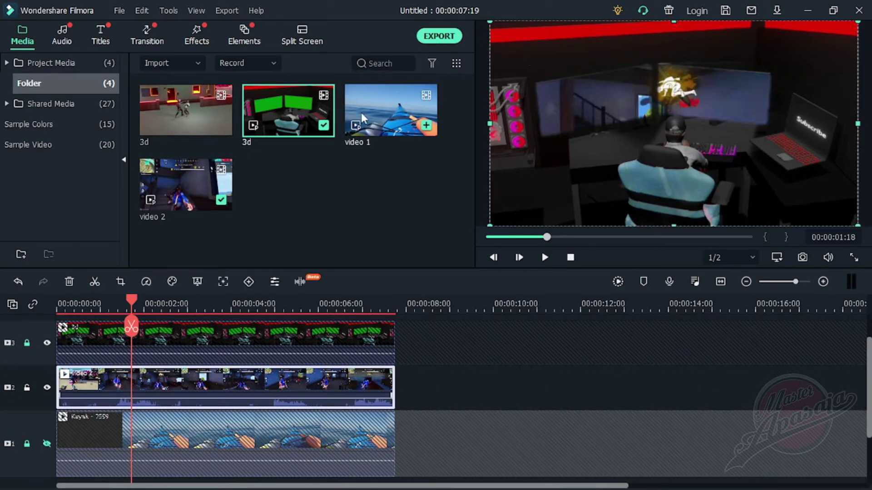
right_click(188, 391)
left_click(272, 10)
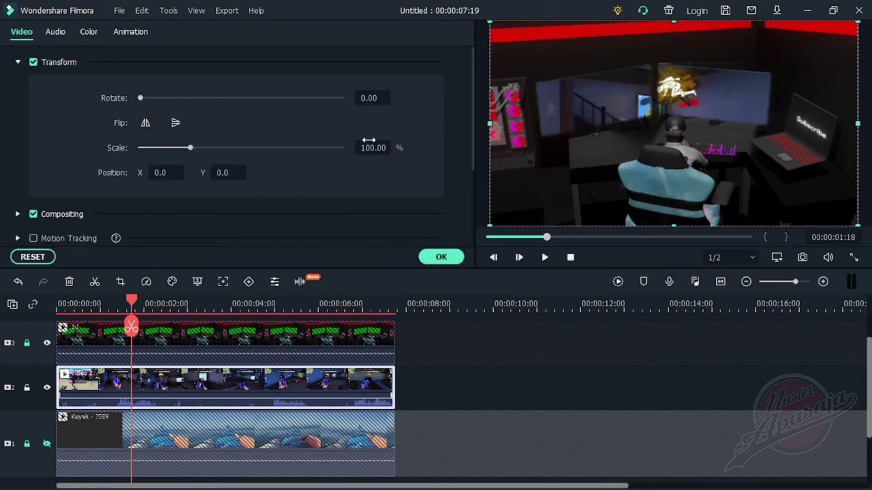
mouse_move(368, 141)
left_mouse_down()
mouse_move(350, 140)
mouse_move(372, 147)
left_mouse_up()
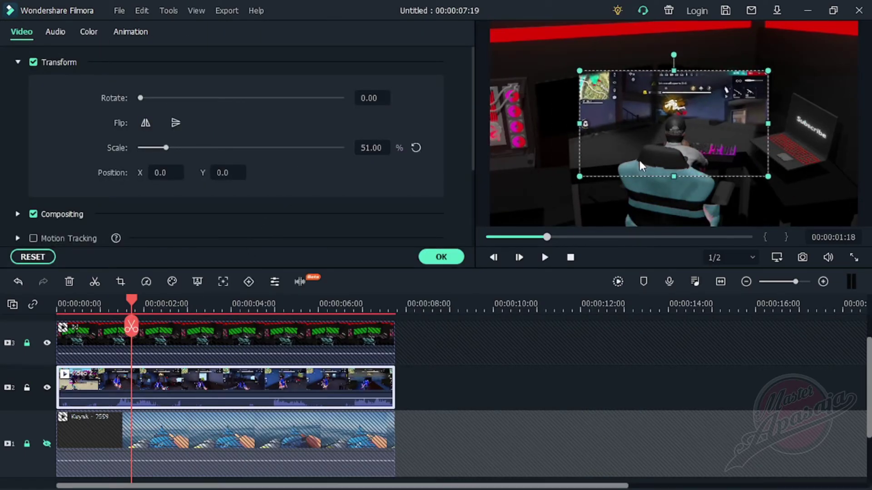
left_click_drag(640, 165, 683, 146)
mouse_move(810, 54)
left_mouse_down()
mouse_move(738, 92)
mouse_move(767, 85)
mouse_move(755, 93)
left_mouse_up()
left_click_drag(706, 53, 717, 53)
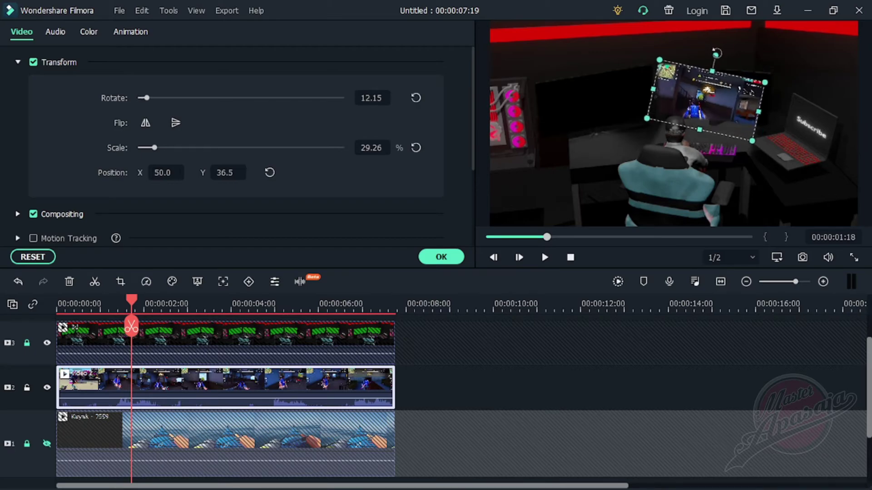
left_click_drag(735, 103, 760, 104)
Fine-tune the gameplay overlay to 32.26% scale at X 64, Y 47.5 and apply
left_click_drag(369, 144, 377, 144)
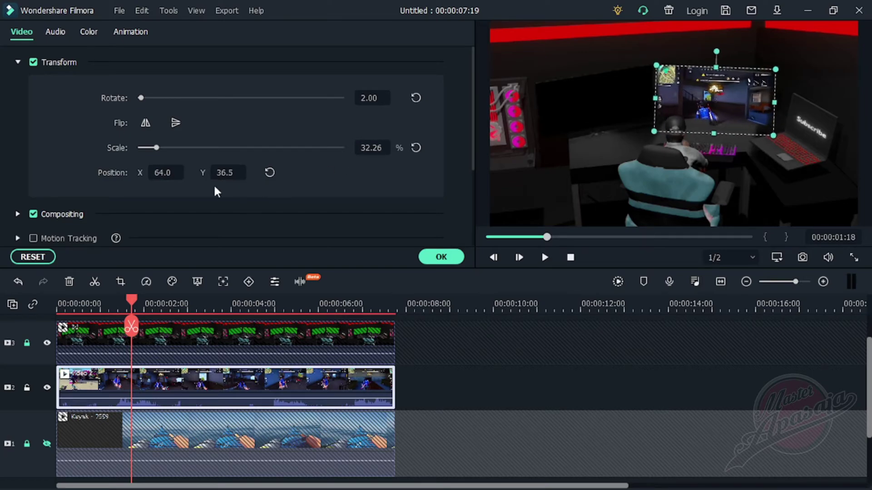
left_click_drag(714, 94, 715, 89)
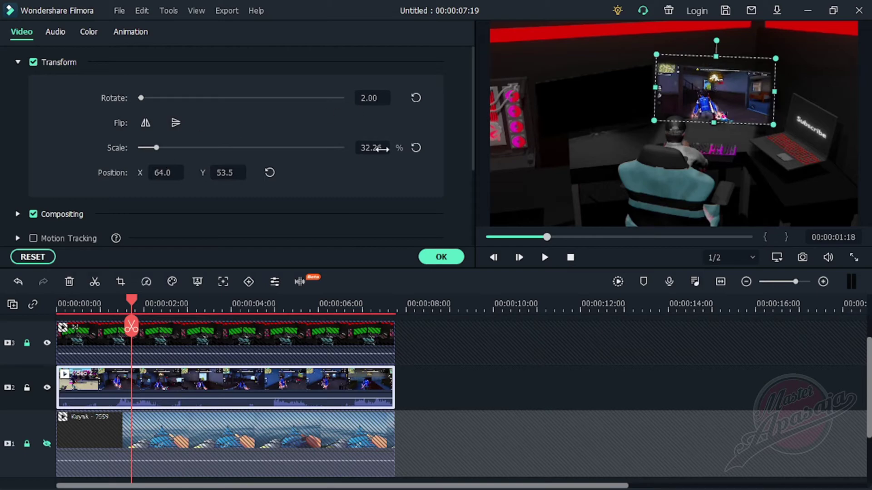
left_click_drag(382, 149, 379, 149)
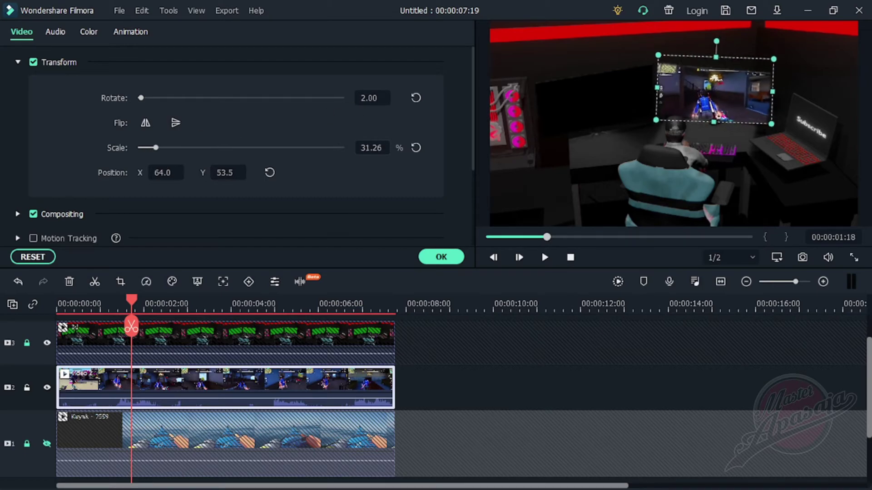
key("Up")
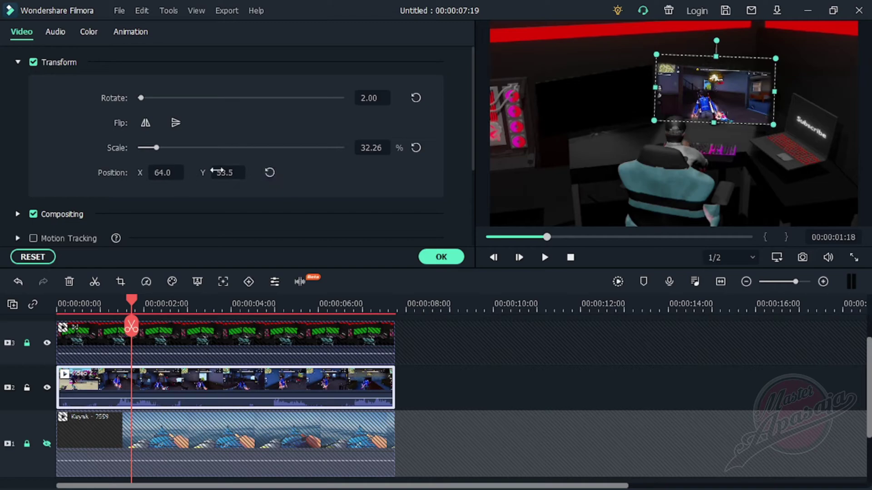
left_click_drag(217, 172, 213, 171)
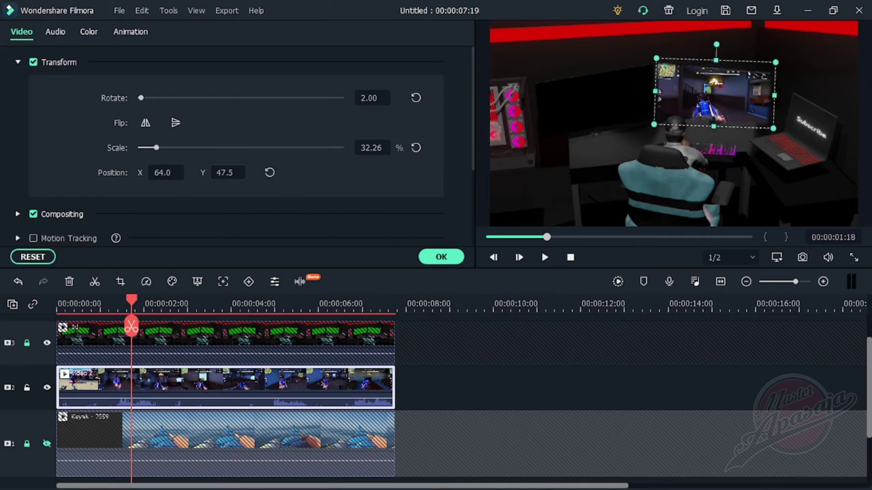
left_click(441, 257)
Unlock the 3d room track, unhide and unlock the kayak track, and preview both monitors
left_click(59, 304)
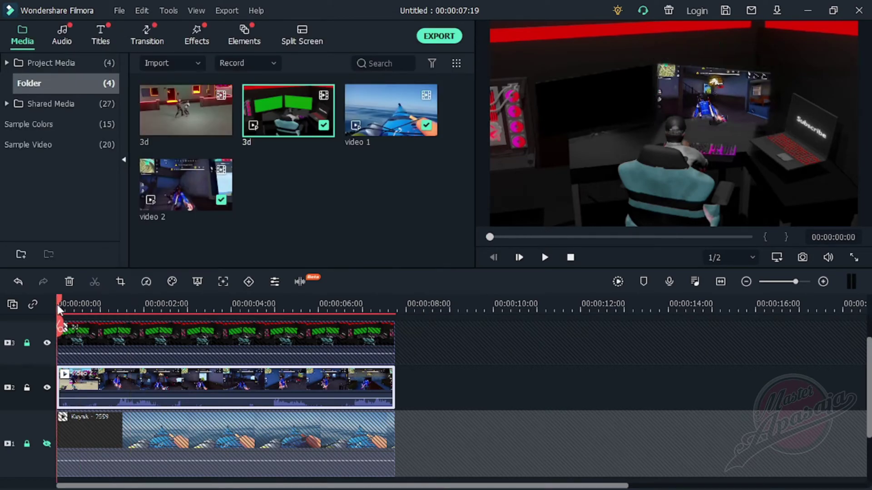
left_click(27, 342)
key("space")
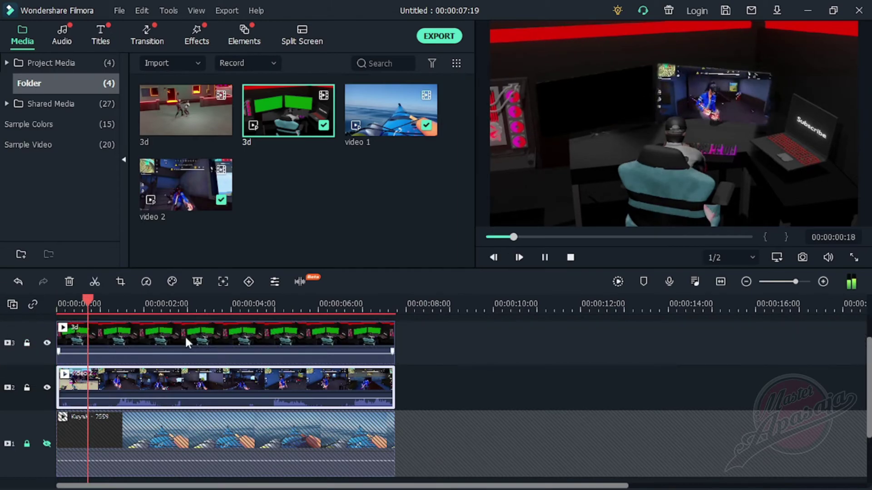
left_click(47, 443)
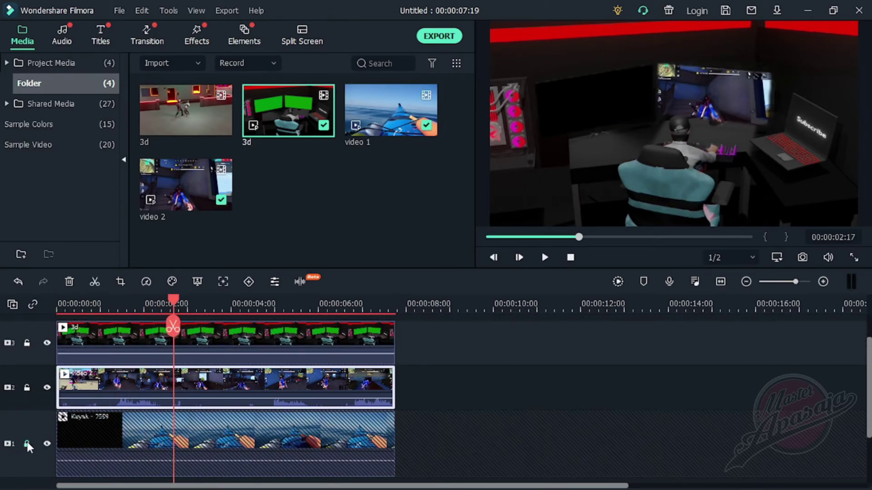
left_click(27, 444)
key("space")
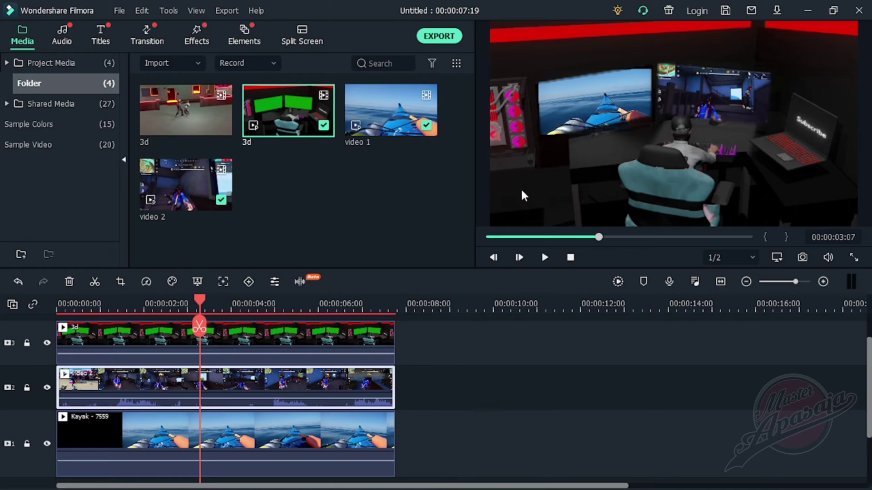
scroll(296, 335, "up", 1)
left_click(271, 366)
right_click(271, 366)
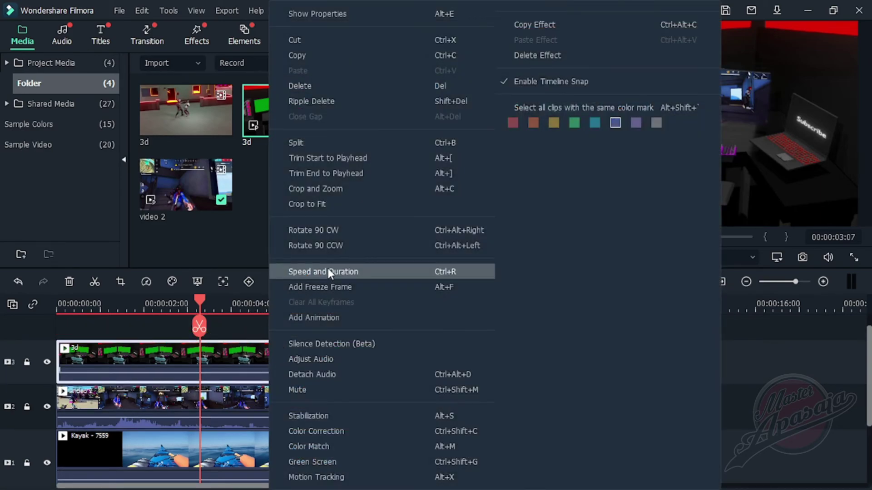
Refine the 3d room key to Offset 71, Tolerance 26, Edge Thickness -3.08, Edge Feather 0
left_click(341, 454)
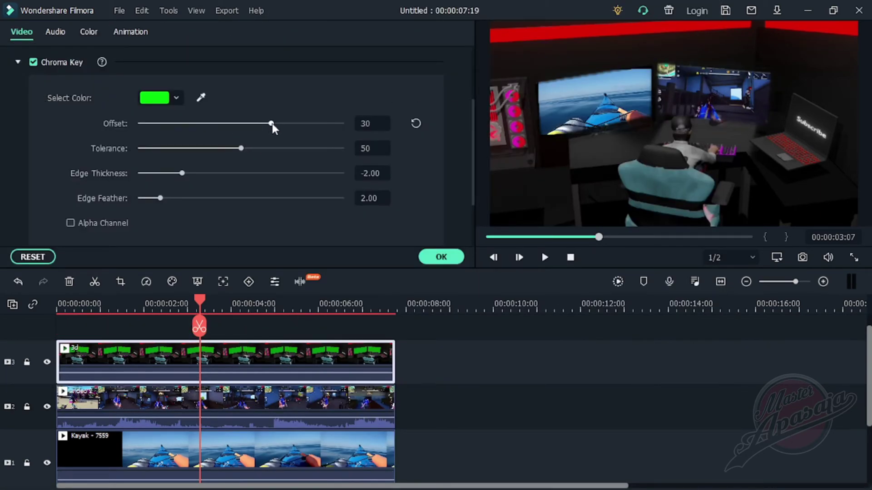
left_click_drag(163, 199, 222, 191)
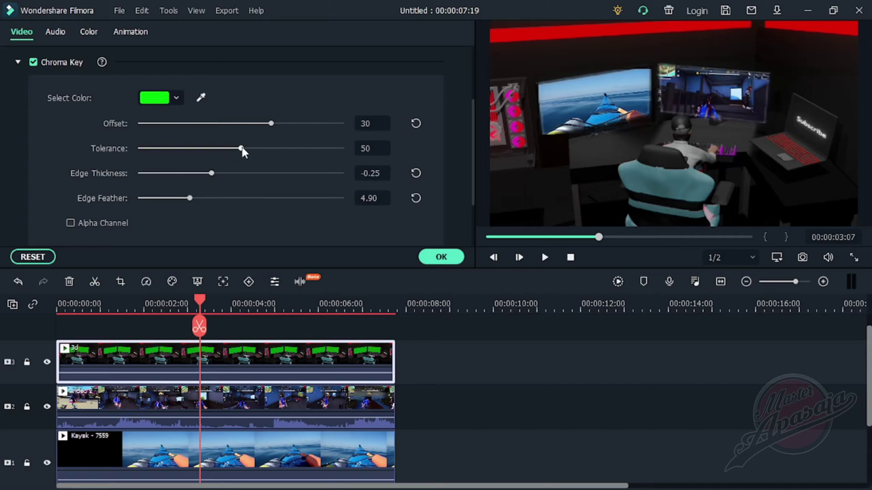
left_click_drag(272, 124, 325, 126)
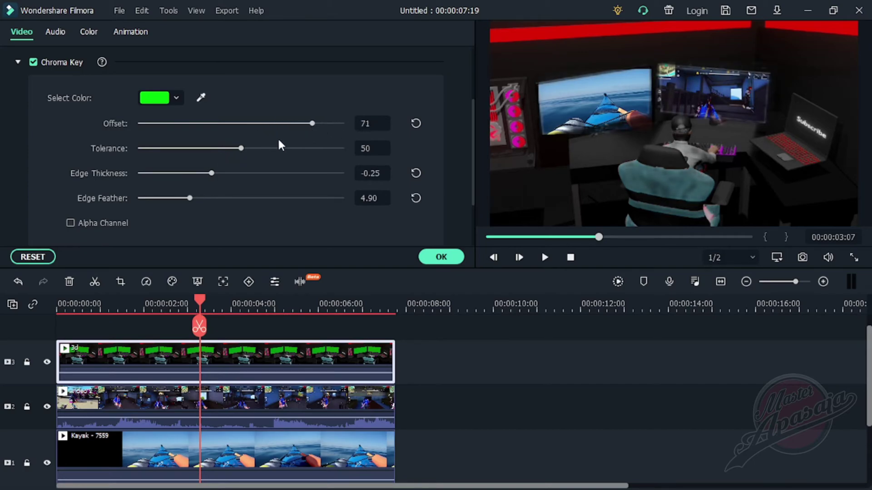
mouse_move(243, 154)
left_mouse_down()
mouse_move(195, 154)
mouse_move(160, 177)
left_mouse_up()
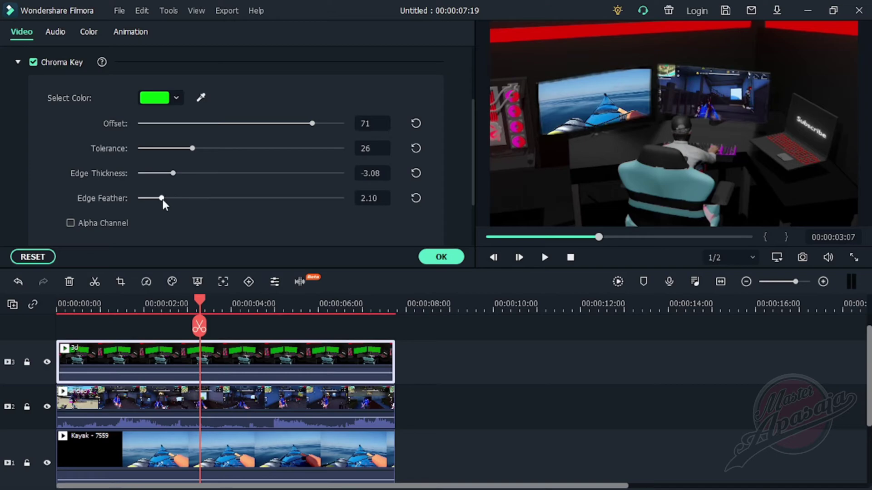
left_click(441, 257)
Add the 3d fight clip after the room clip on track 3 and park the playhead near 10 seconds
left_click_drag(200, 306, 58, 306)
key("space")
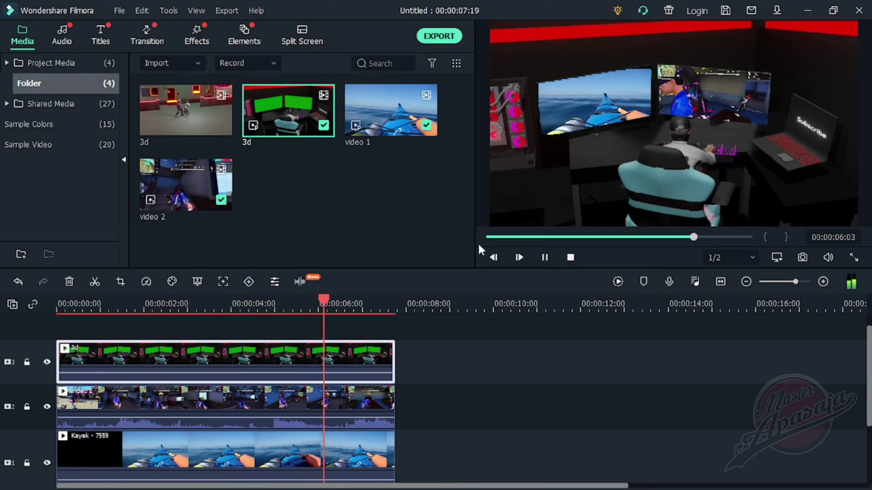
left_click_drag(203, 144, 409, 361)
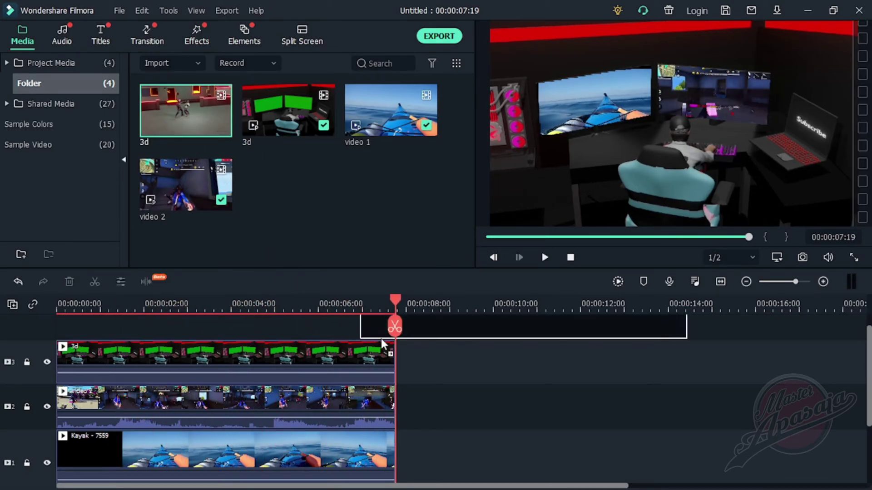
key("space")
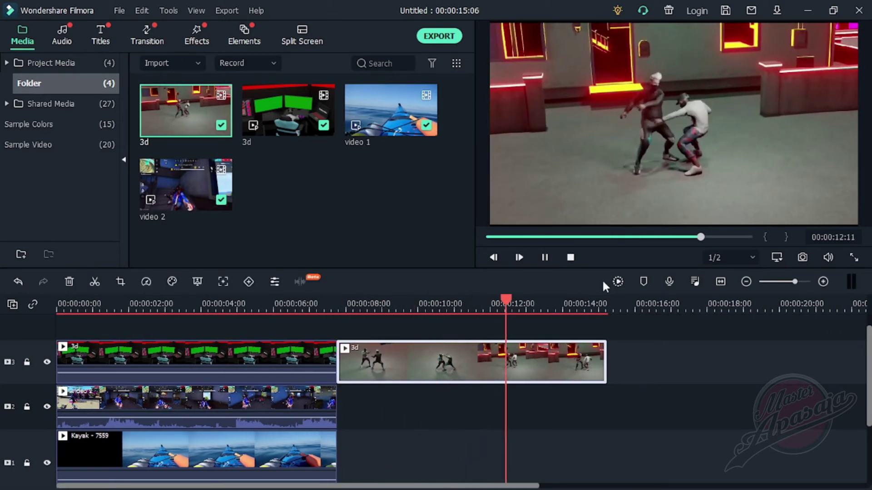
left_click(468, 305)
left_click_drag(468, 305, 459, 306)
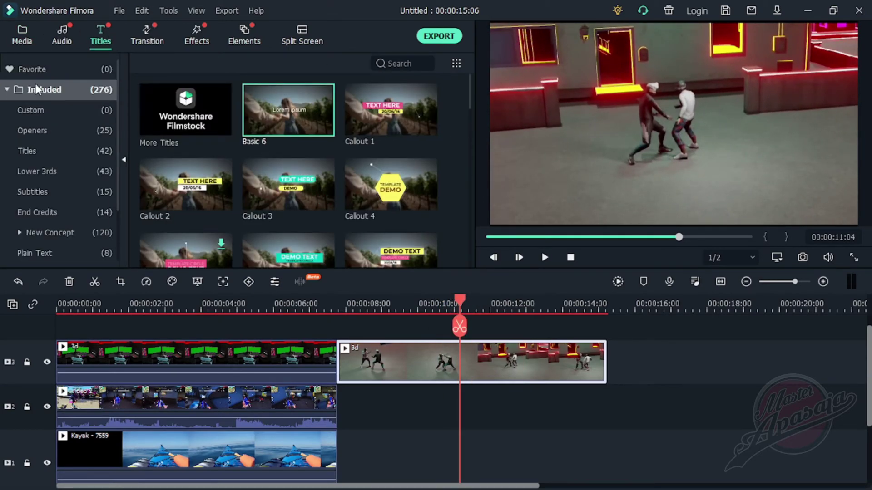
Place the Basic 6 title on a new track starting at about 00:00:10:09
left_click_drag(317, 119, 471, 340)
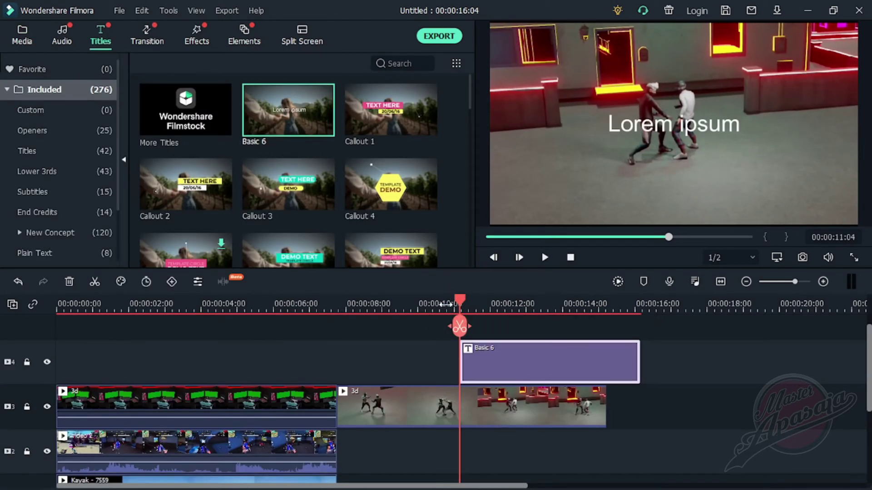
left_click_drag(460, 299, 410, 305)
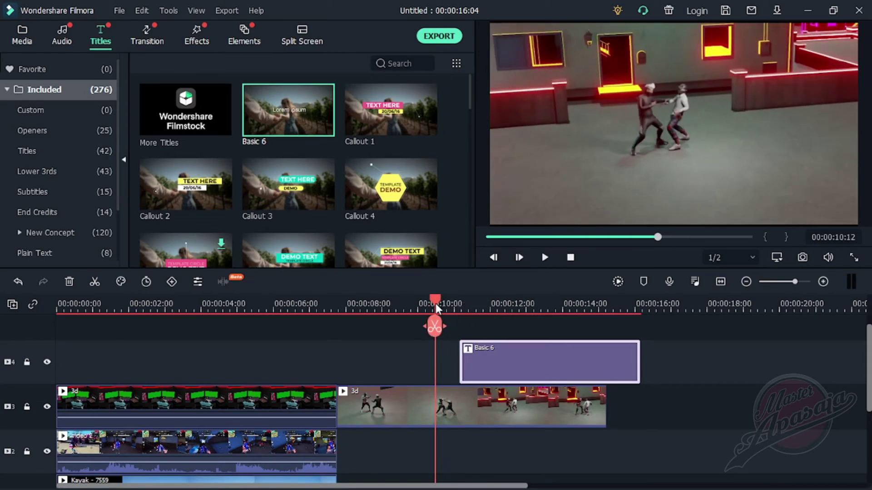
key("space")
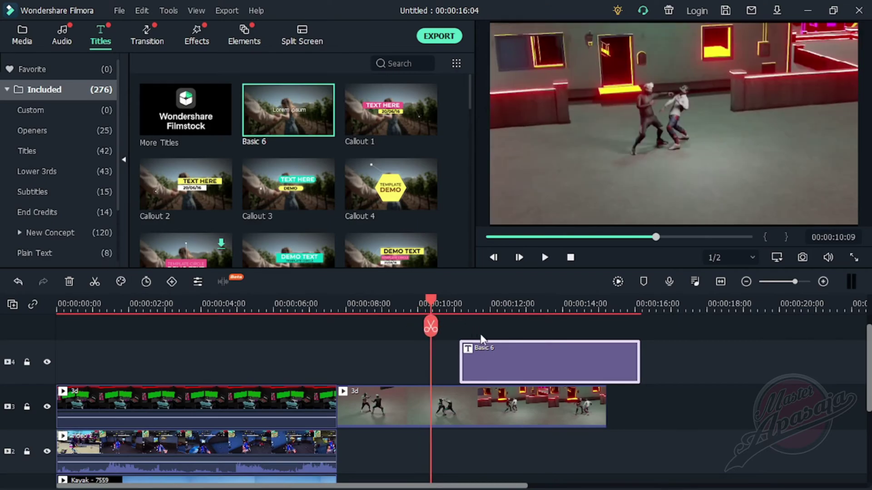
left_click_drag(484, 342, 473, 352)
Replace the title's Lorem ipsum placeholder with the text 'YOUR NAME'
right_click(474, 352)
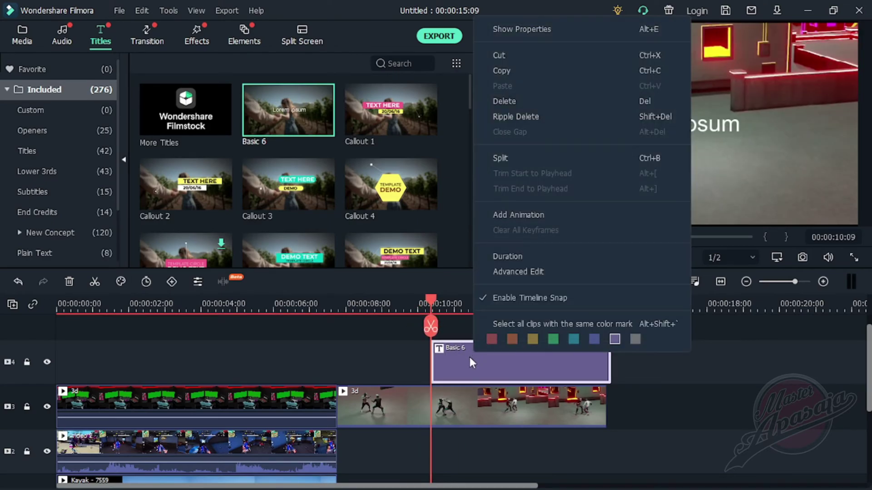
left_click(535, 29)
left_click_drag(349, 119, 221, 124)
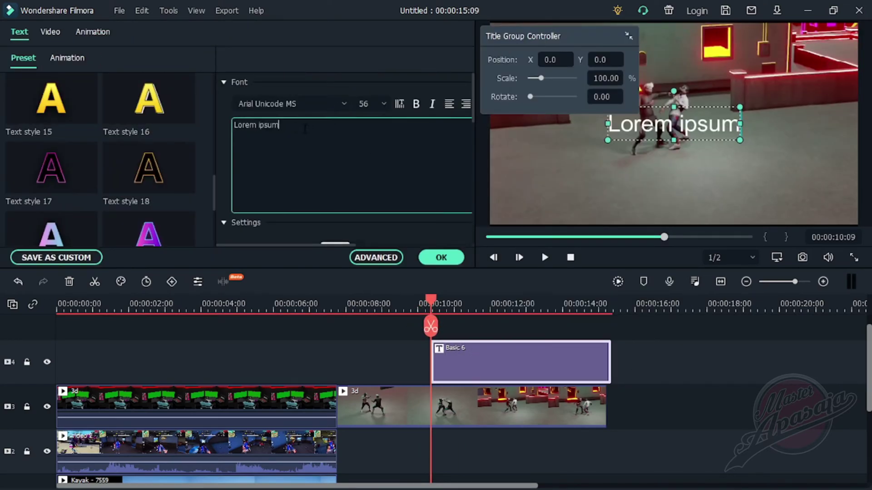
type("y")
key("BackSpace")
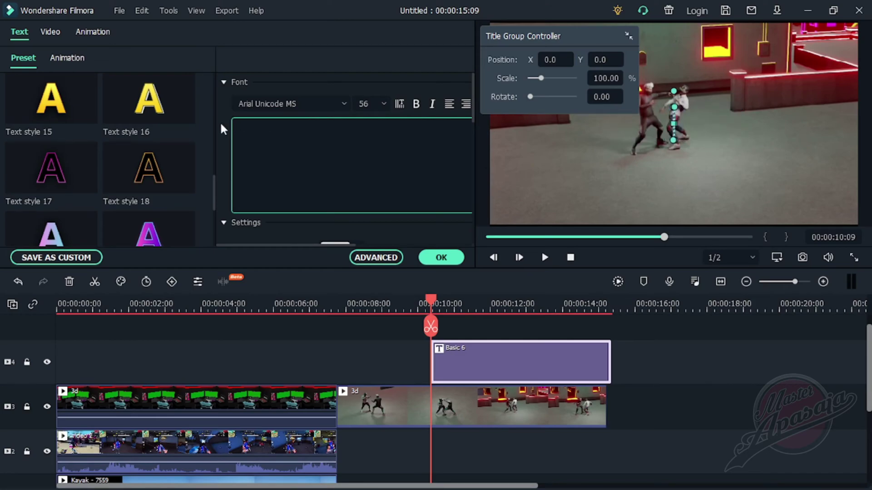
type("YOUR NAME")
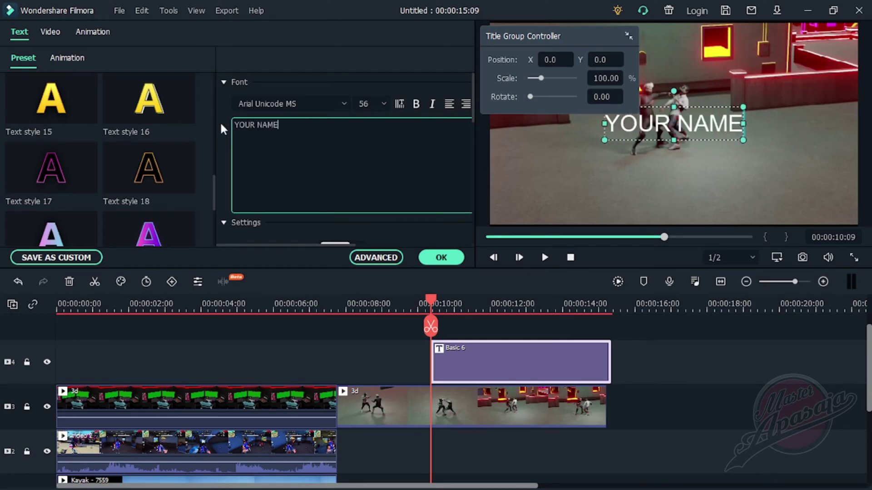
Try several preset looks on the title and settle on Text style 8
left_click(282, 103)
scroll(282, 103, "down", 2)
scroll(282, 104, "down", 1)
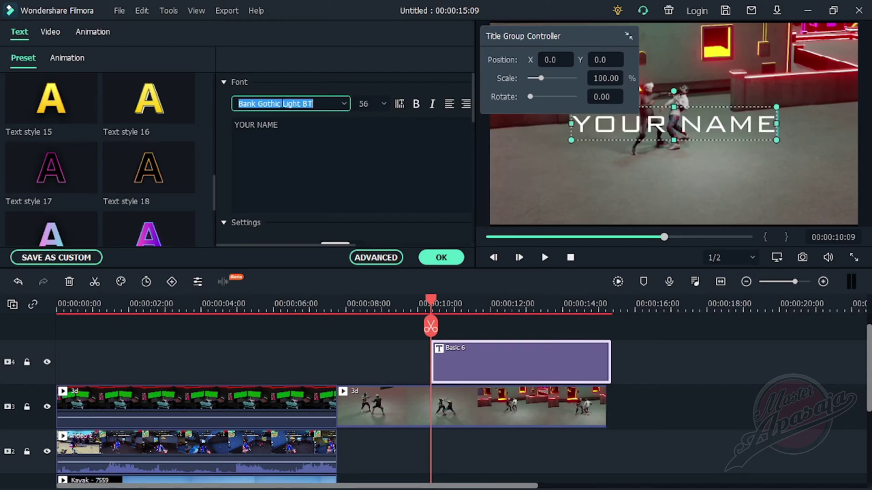
scroll(282, 103, "up", 1)
left_click(91, 175)
scroll(93, 181, "down", 1)
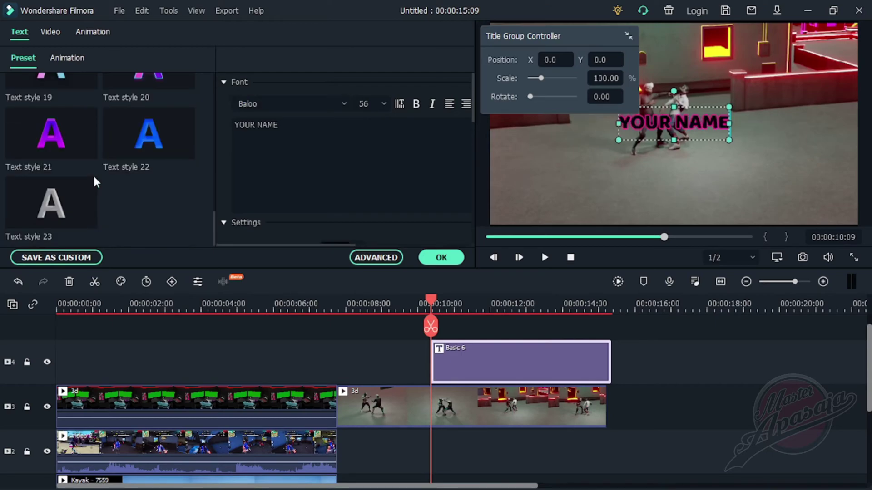
left_click(68, 209)
scroll(86, 188, "up", 3)
scroll(87, 177, "up", 2)
scroll(96, 147, "up", 3)
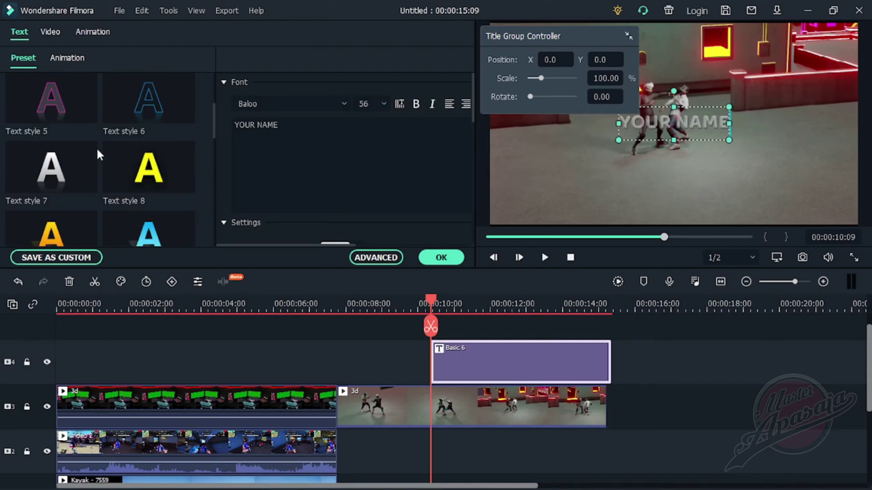
left_click(87, 214)
left_click(148, 175)
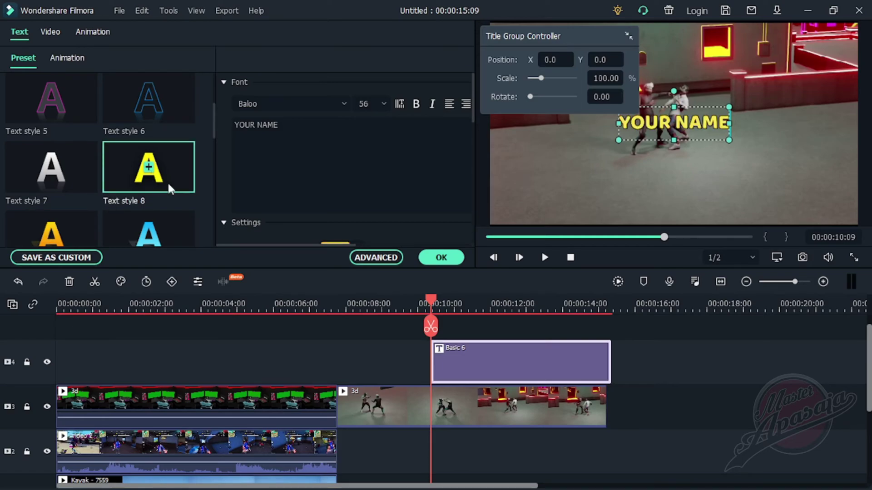
Recolour the title text magenta #ff2eeb and close the title settings
scroll(363, 97, "down", 5)
left_click(357, 78)
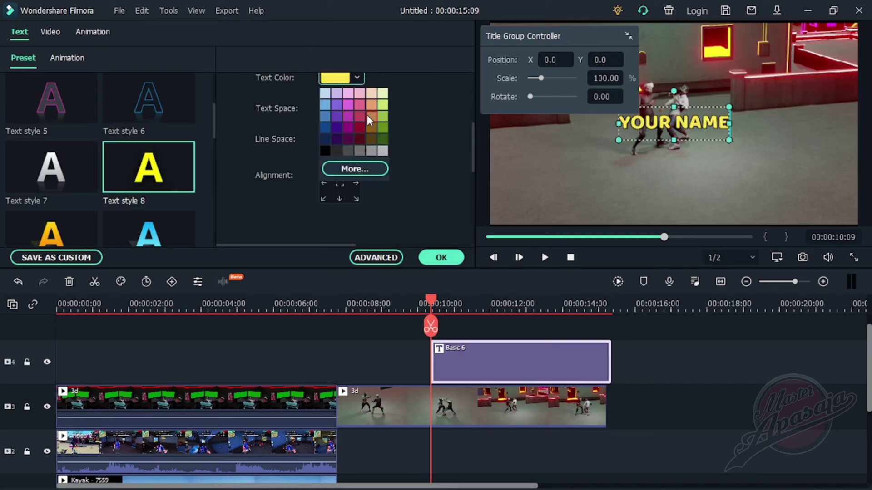
left_click(369, 168)
left_click_drag(445, 89, 367, 56)
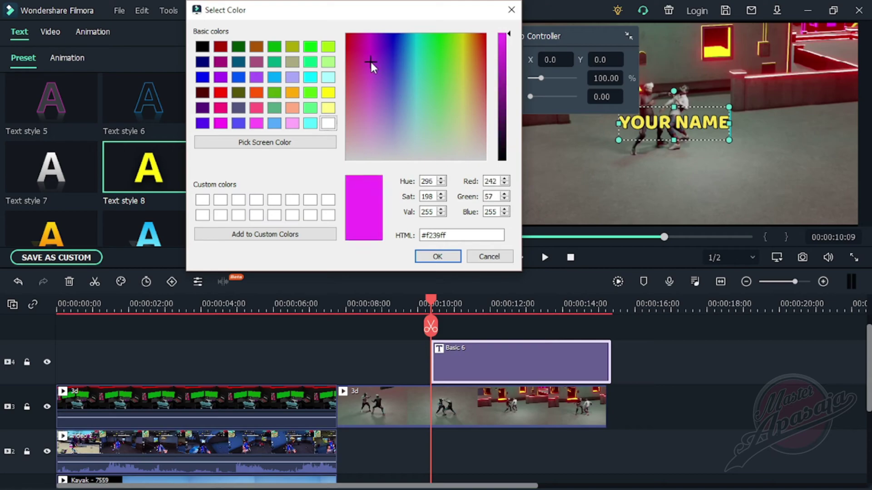
left_click(434, 256)
left_click(447, 261)
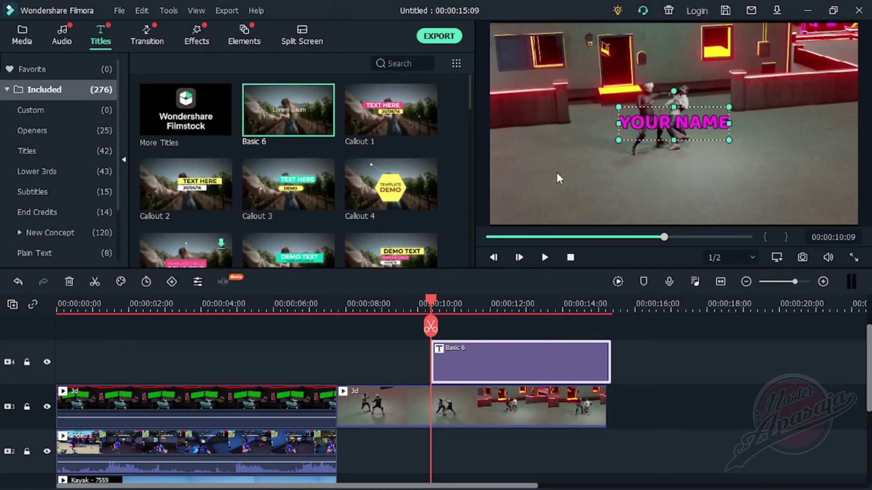
Move the YOUR NAME title to the upper right at 82% scale, 356° rotation, X 25, Y 5
double_click(487, 366)
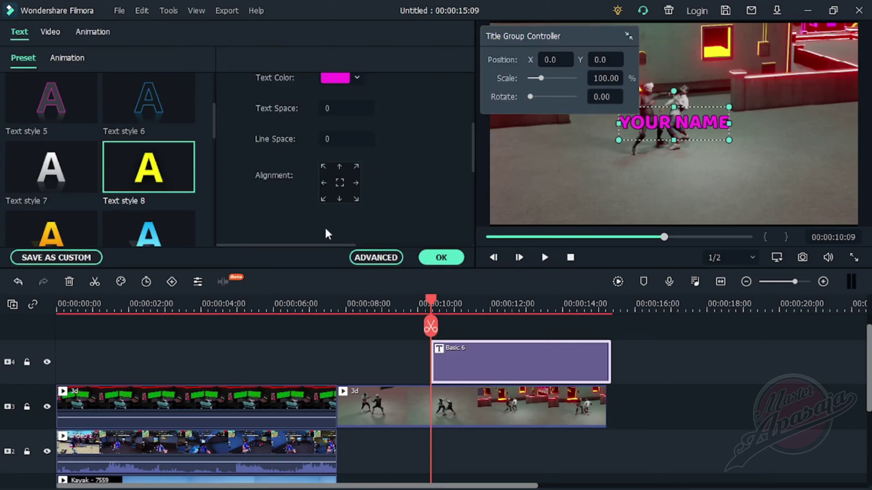
left_click_drag(690, 115, 824, 107)
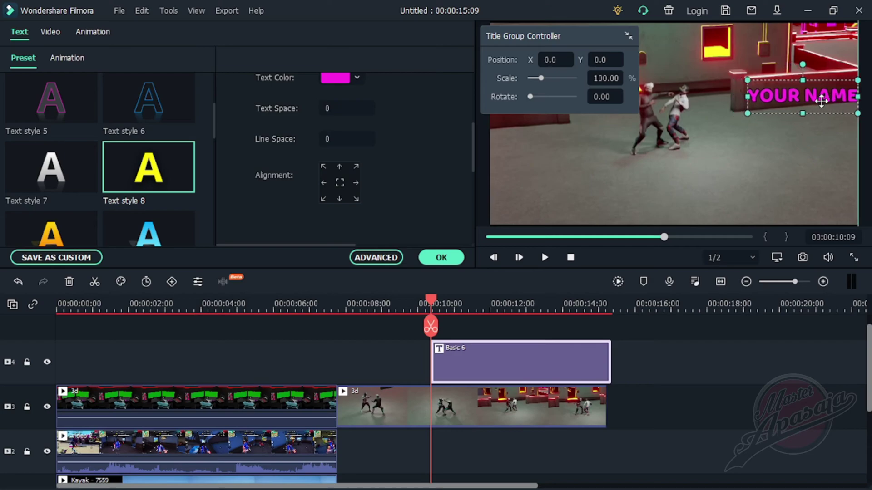
left_click_drag(857, 81, 849, 83)
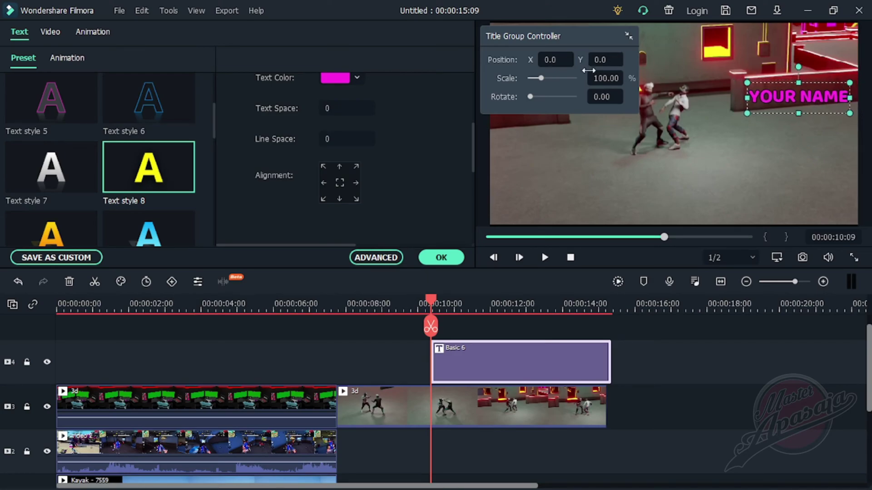
mouse_move(604, 78)
left_mouse_down()
mouse_move(590, 78)
mouse_move(636, 97)
mouse_move(602, 97)
left_mouse_up()
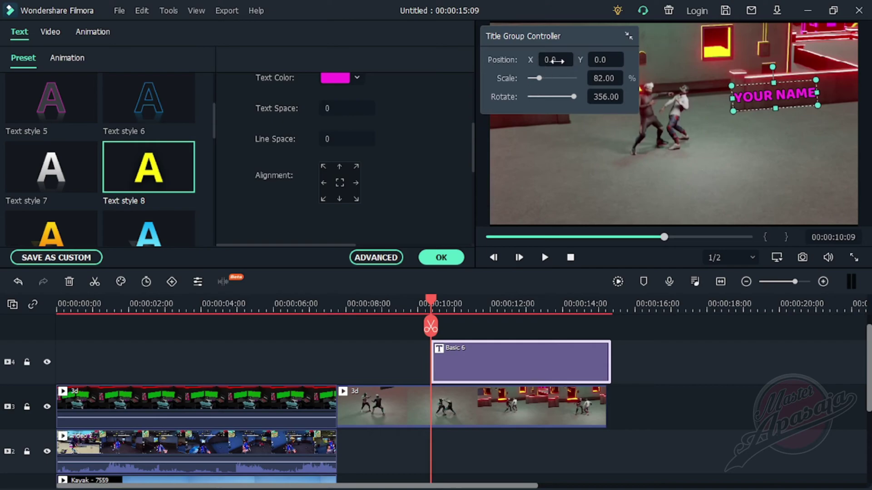
left_click_drag(555, 60, 595, 60)
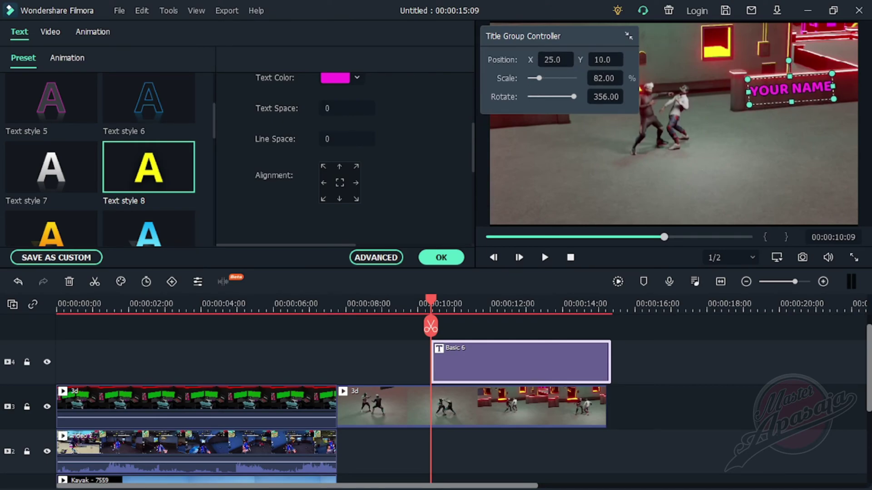
left_click(460, 258)
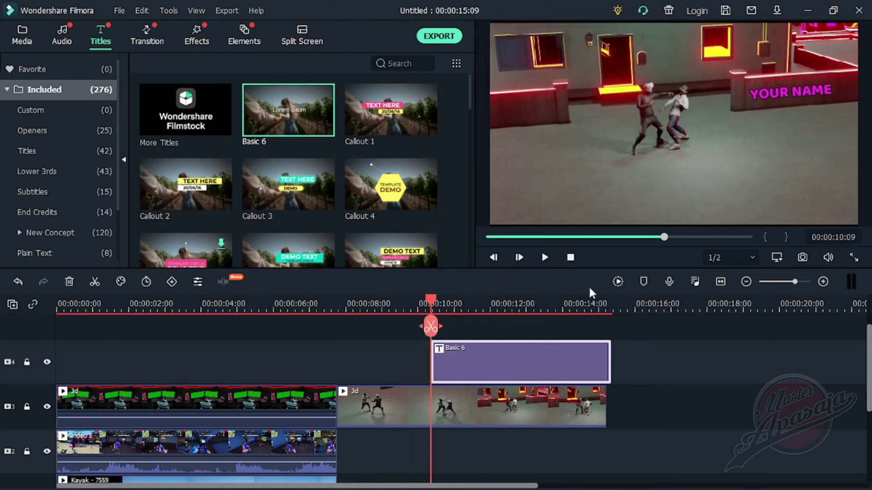
Add a starting keyframe to the YOUR NAME title in a custom animation
right_click(468, 367)
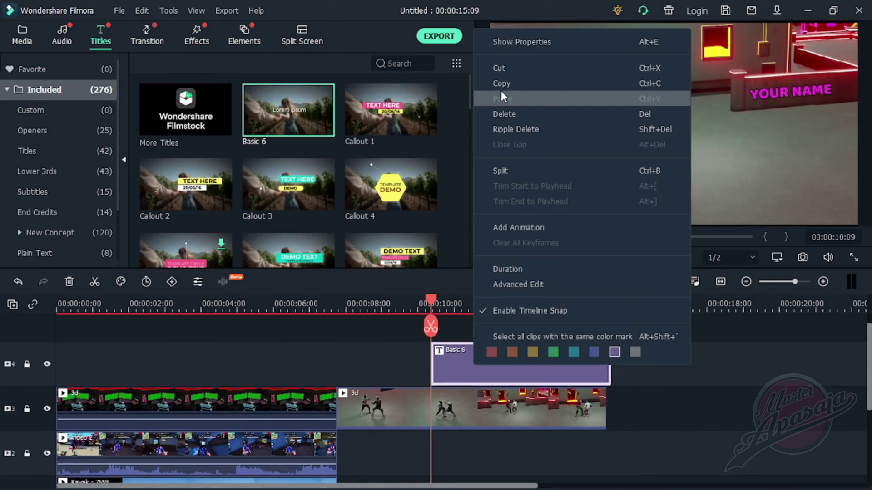
left_click(503, 37)
left_click(90, 30)
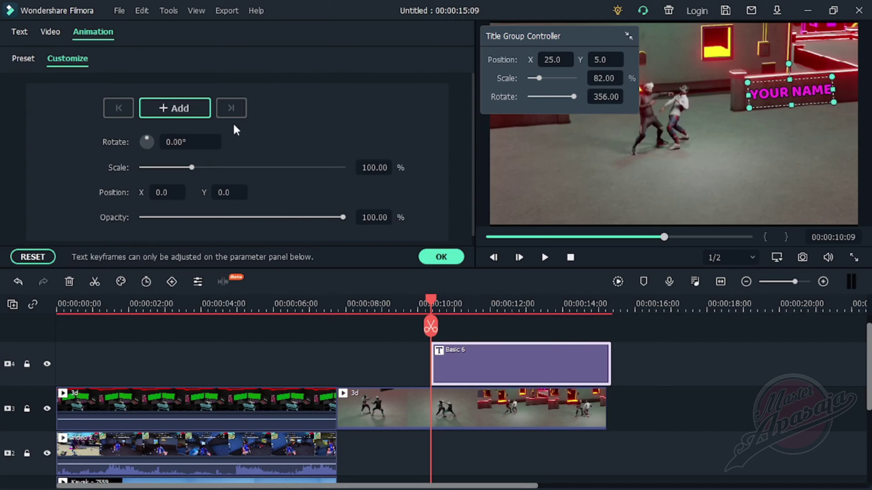
left_click(174, 109)
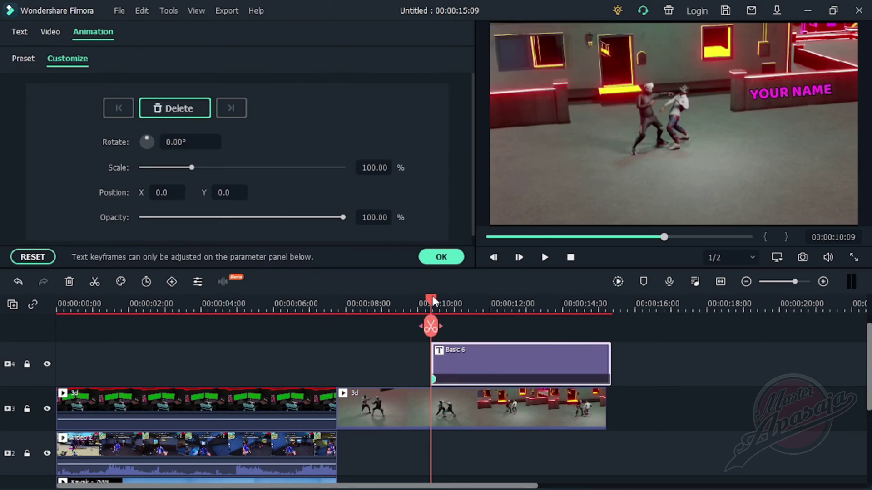
Add a second keyframe near the title's end and shift the title right
left_click_drag(432, 300, 564, 312)
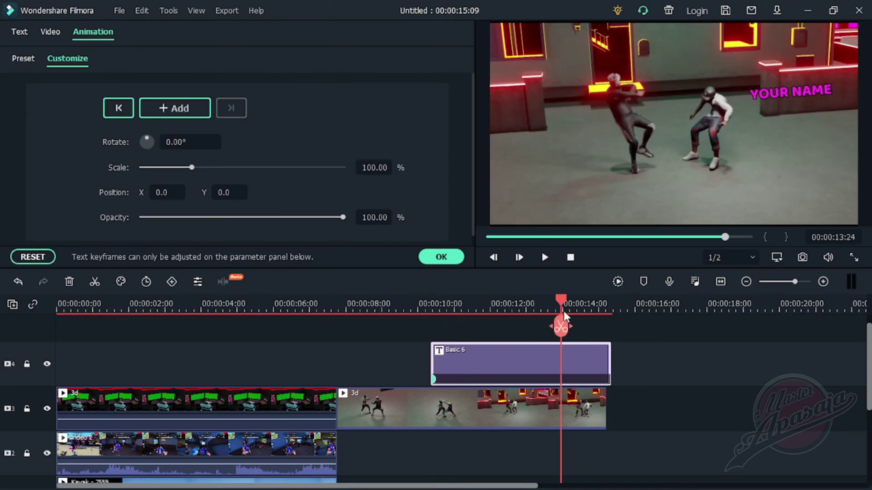
mouse_move(564, 311)
left_mouse_down()
mouse_move(599, 309)
mouse_move(454, 302)
mouse_move(496, 306)
left_mouse_up()
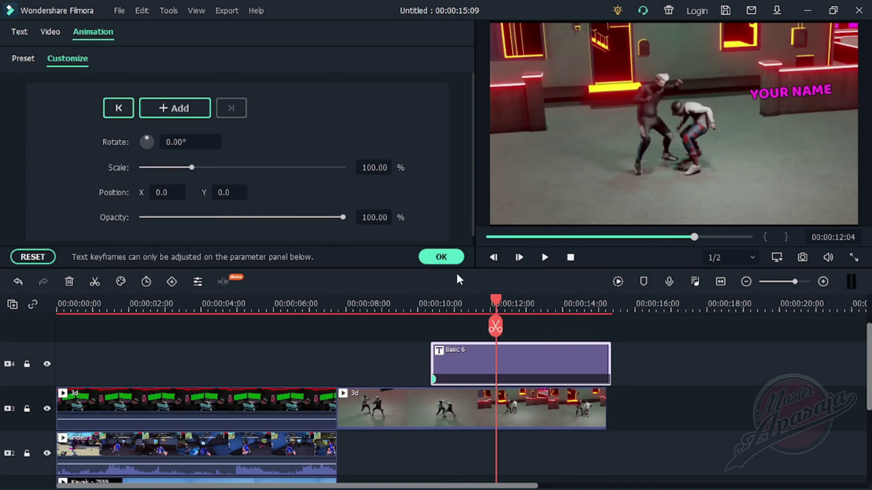
left_click(172, 109)
left_click_drag(165, 193, 180, 193)
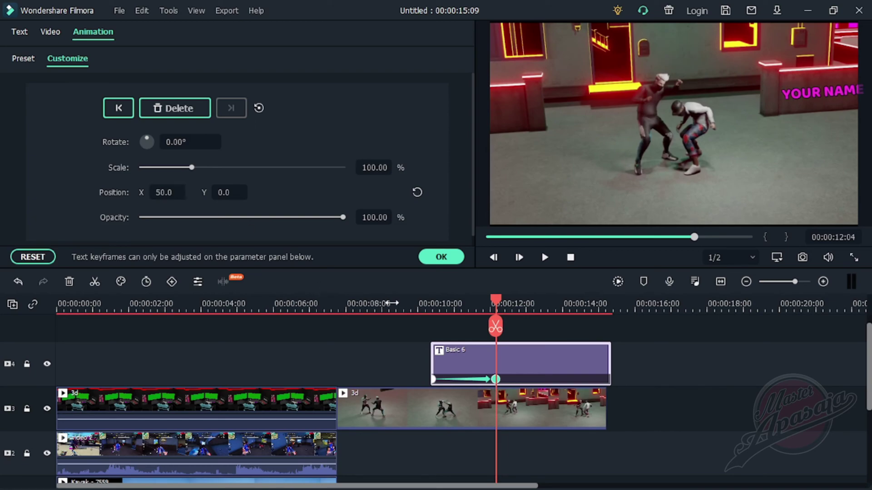
Preview the animation, then shrink the title to 95% at the second keyframe
left_click(423, 305)
key("space")
key("space")
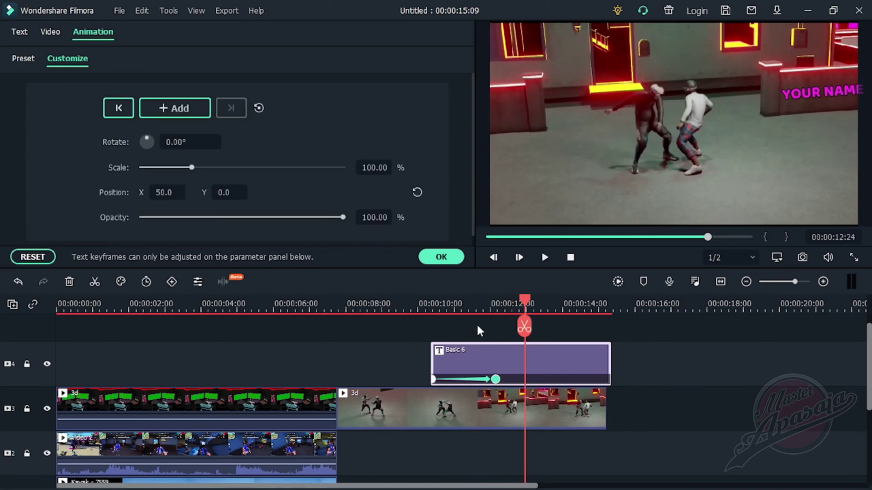
left_click(429, 303)
key("space")
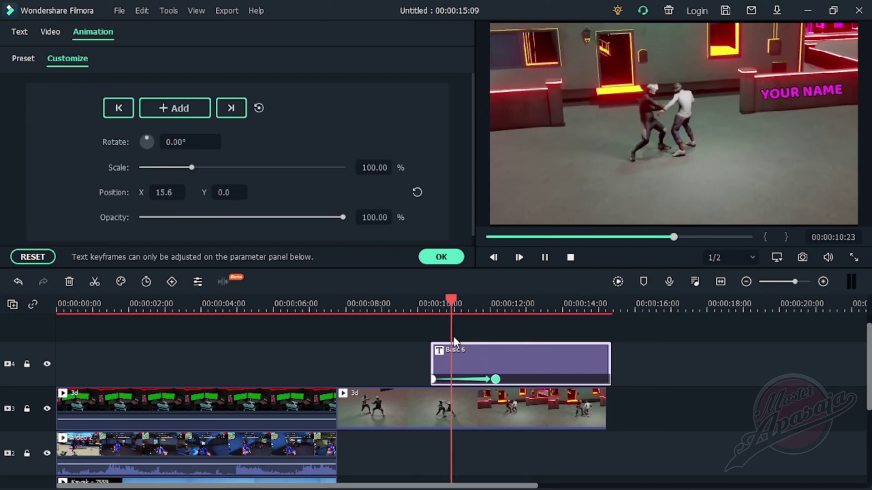
key("space")
left_click(496, 380)
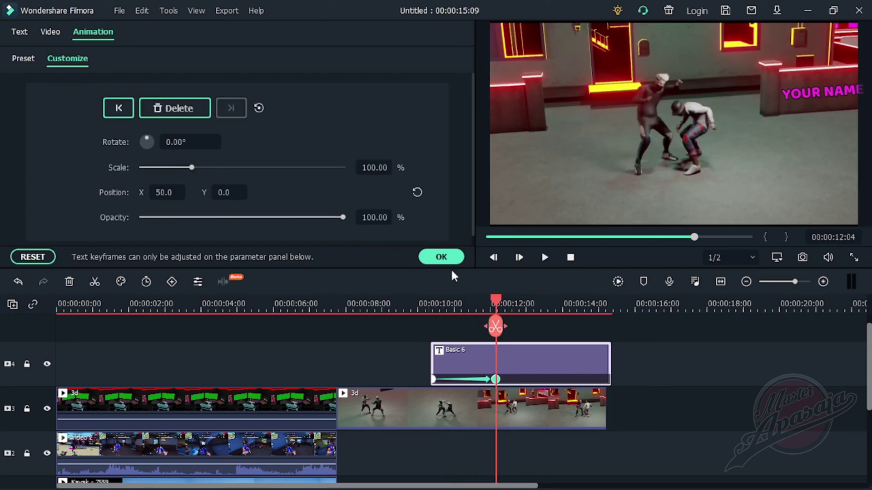
left_click_drag(386, 172, 380, 169)
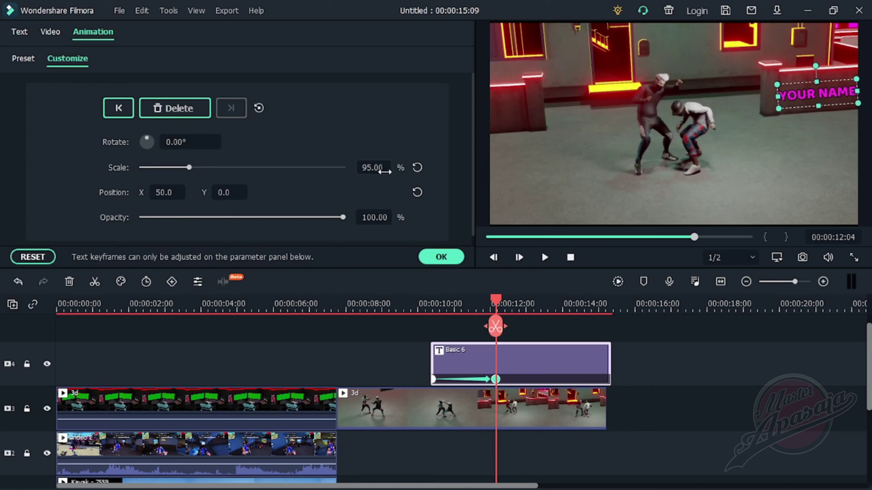
Preview again, then set the second keyframe to Position X 57 and Scale 92%
left_click(414, 304)
key("space")
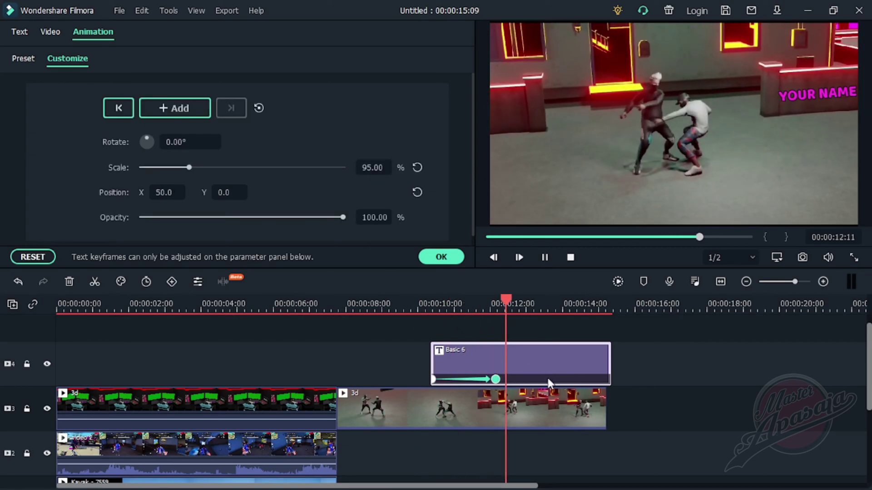
key("space")
left_click(496, 380)
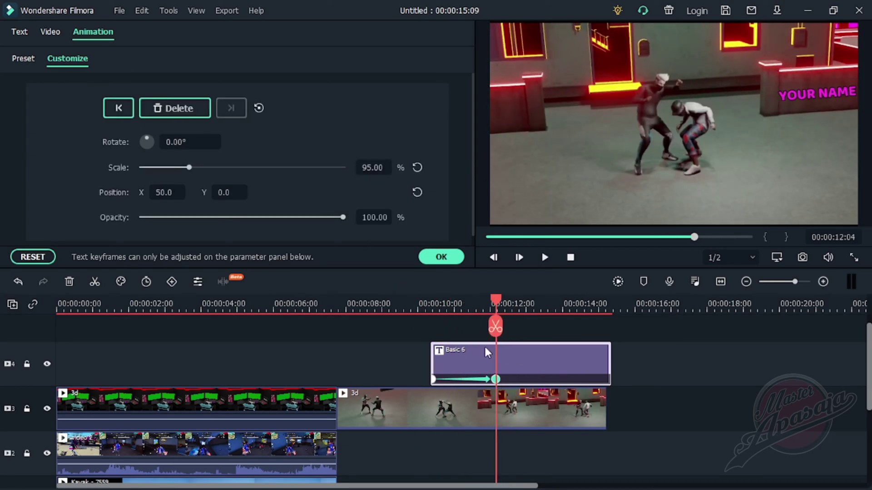
left_click_drag(168, 193, 364, 210)
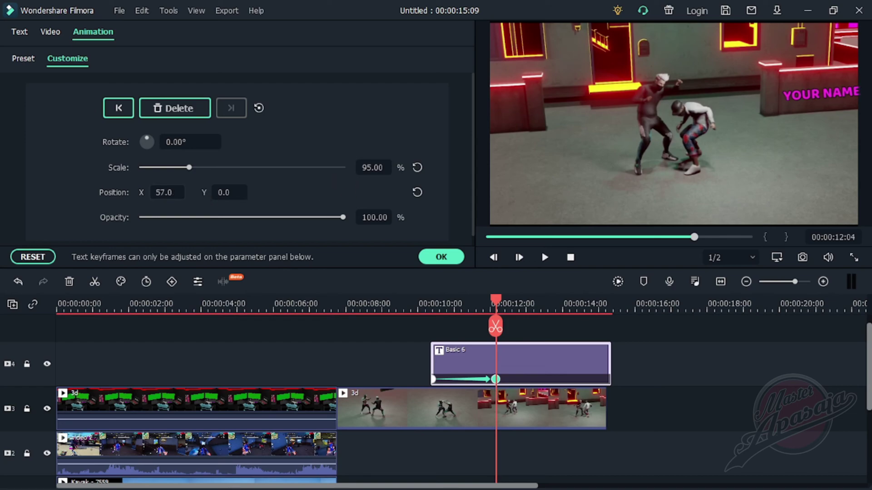
left_click_drag(189, 167, 187, 167)
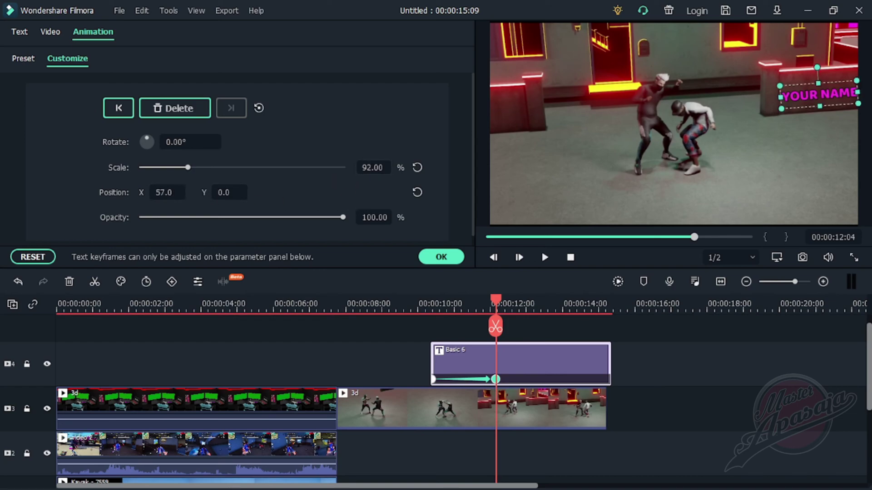
Replay the title animation from the start and confirm it with OK
left_click(410, 305)
key("space")
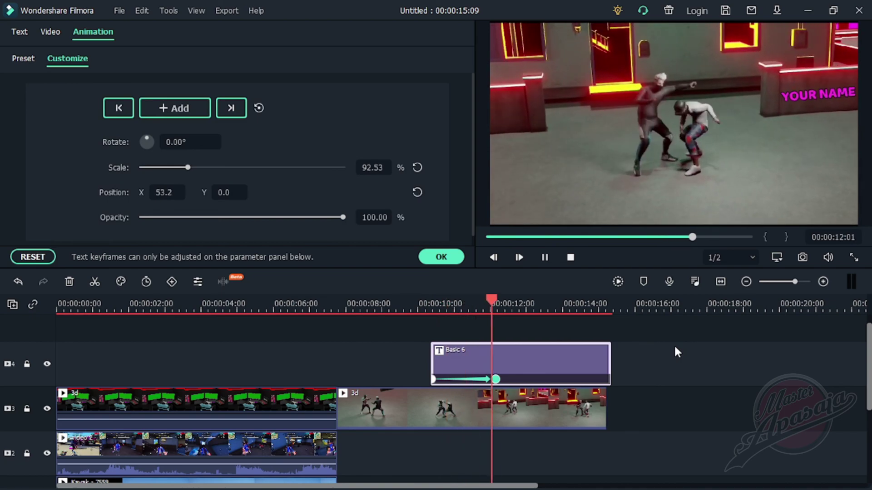
left_click(414, 303)
key("space")
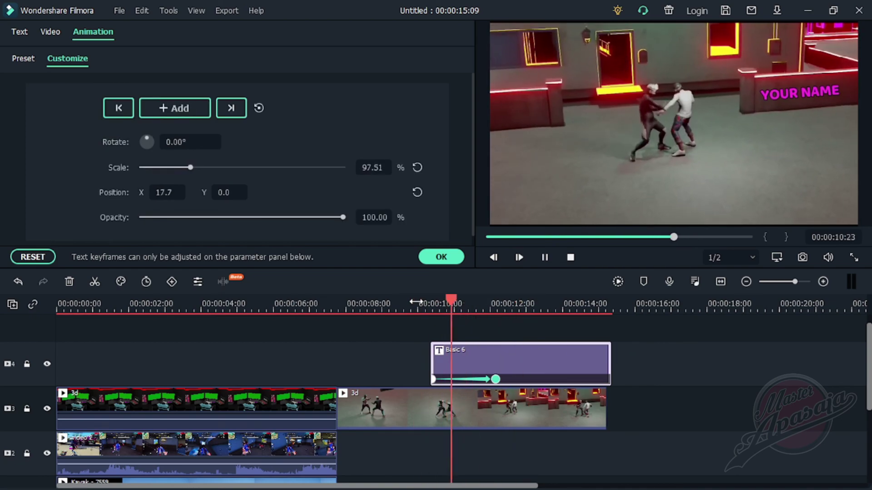
key("space")
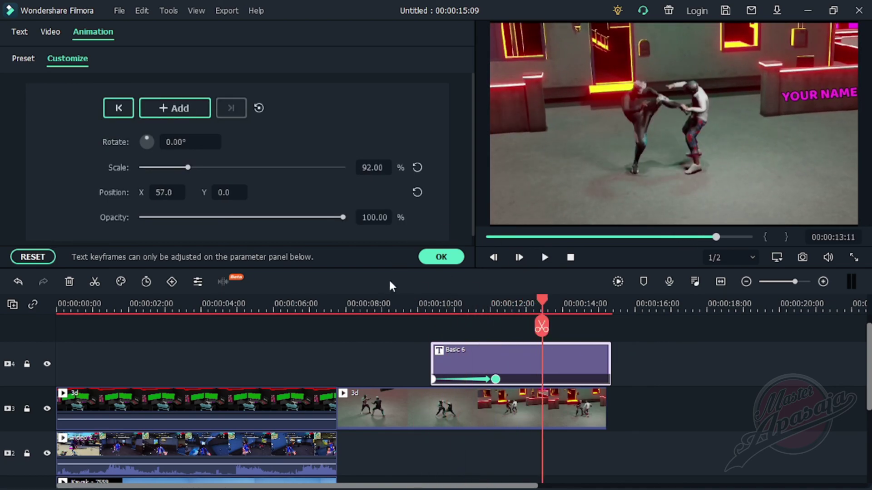
left_click(459, 255)
key("space")
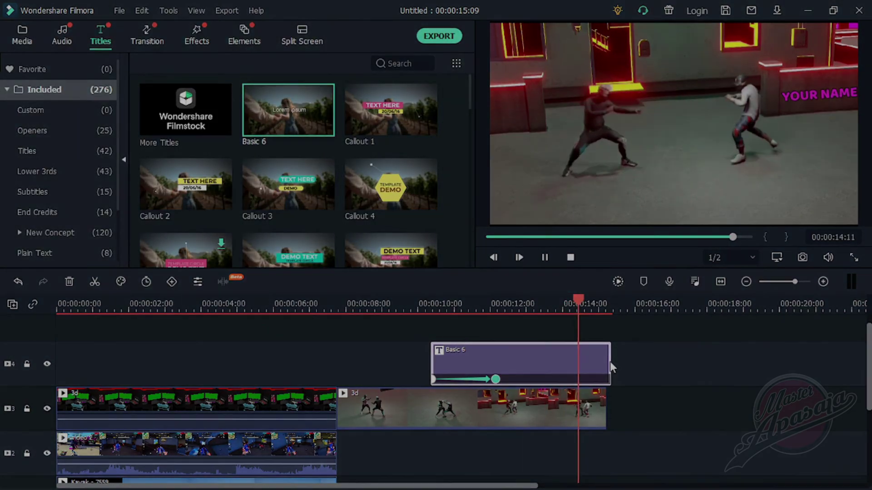